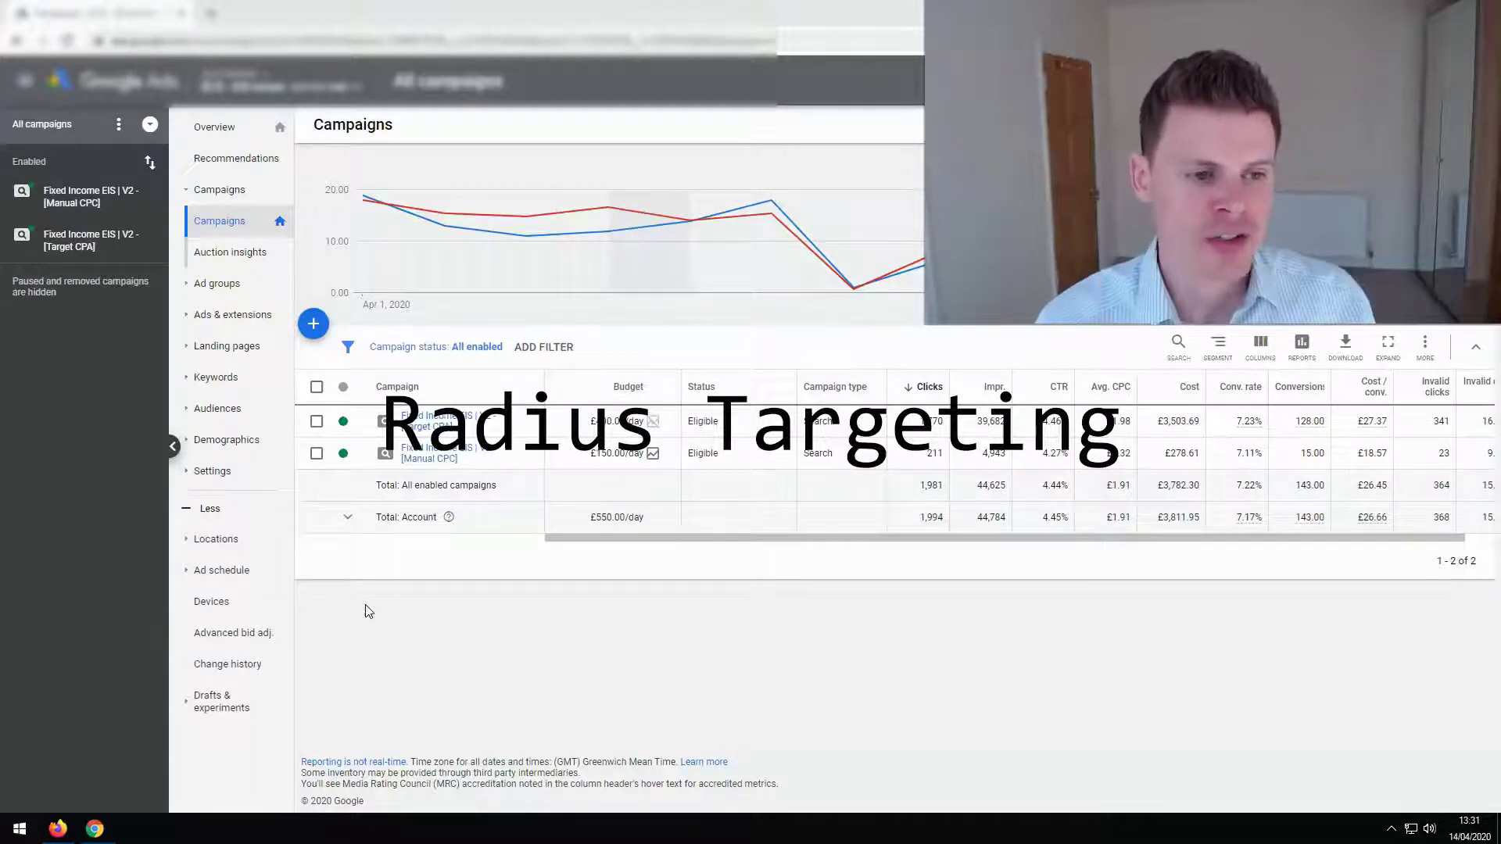
Step: Open the locations editor of the Fixed Income EIS | V2 - [Target CPA] campaign
{"action": "left_click", "coordinate": [440, 423]}
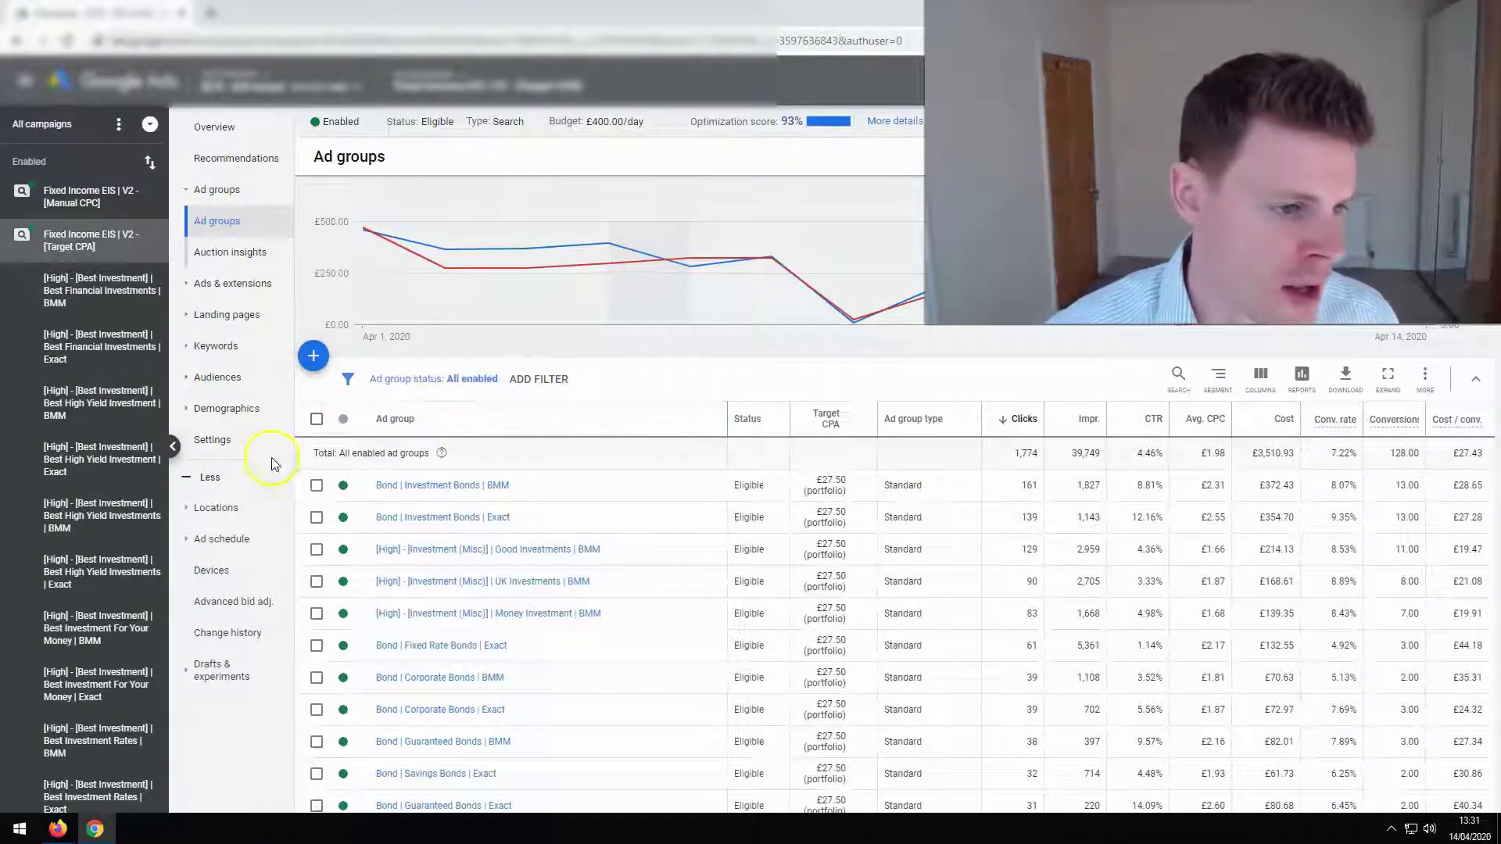
{"action": "left_click", "coordinate": [218, 510]}
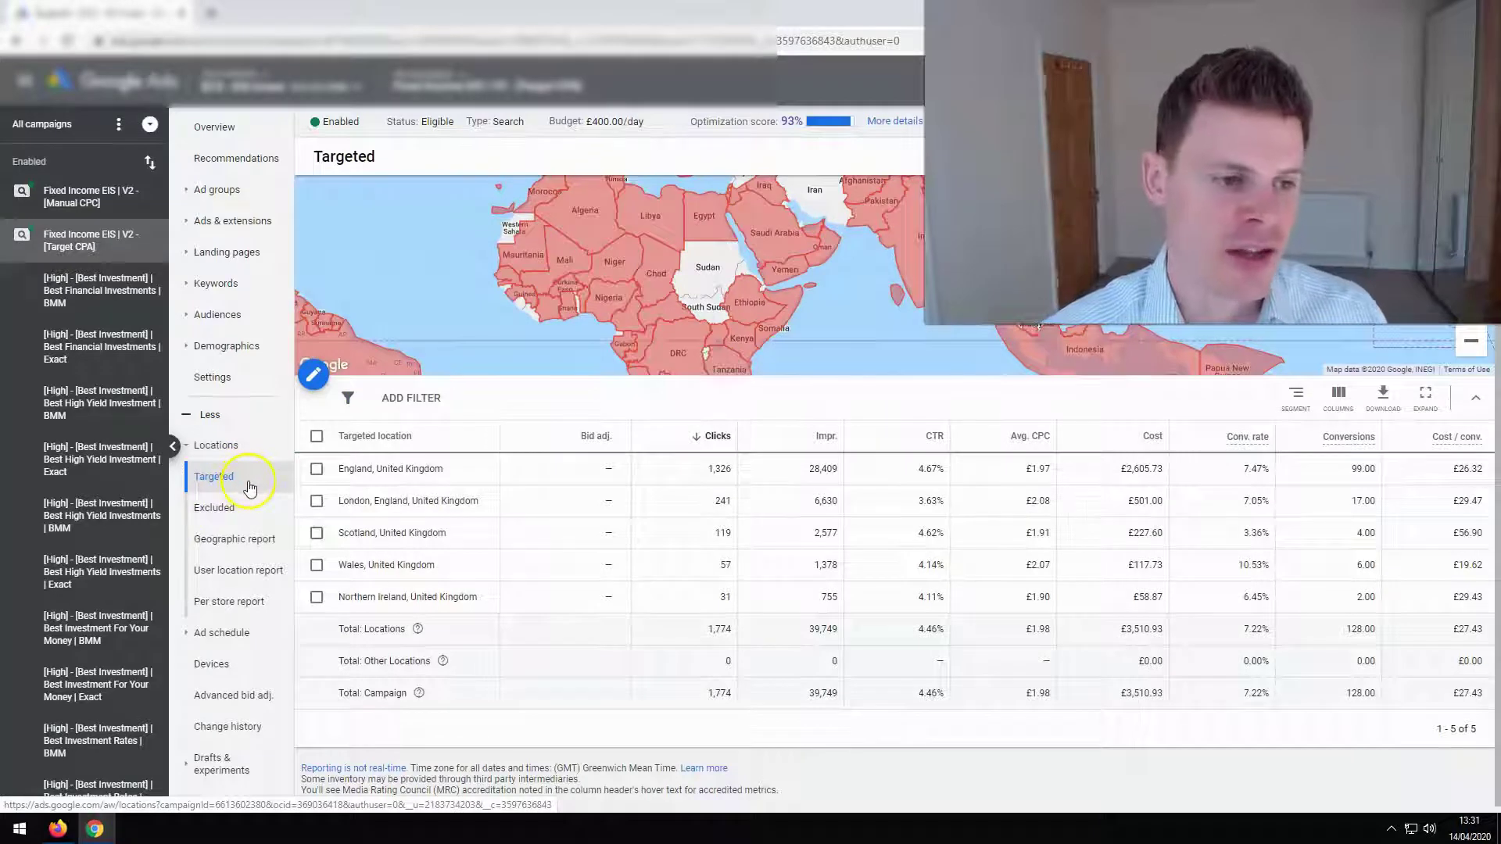
{"action": "left_click", "coordinate": [314, 377]}
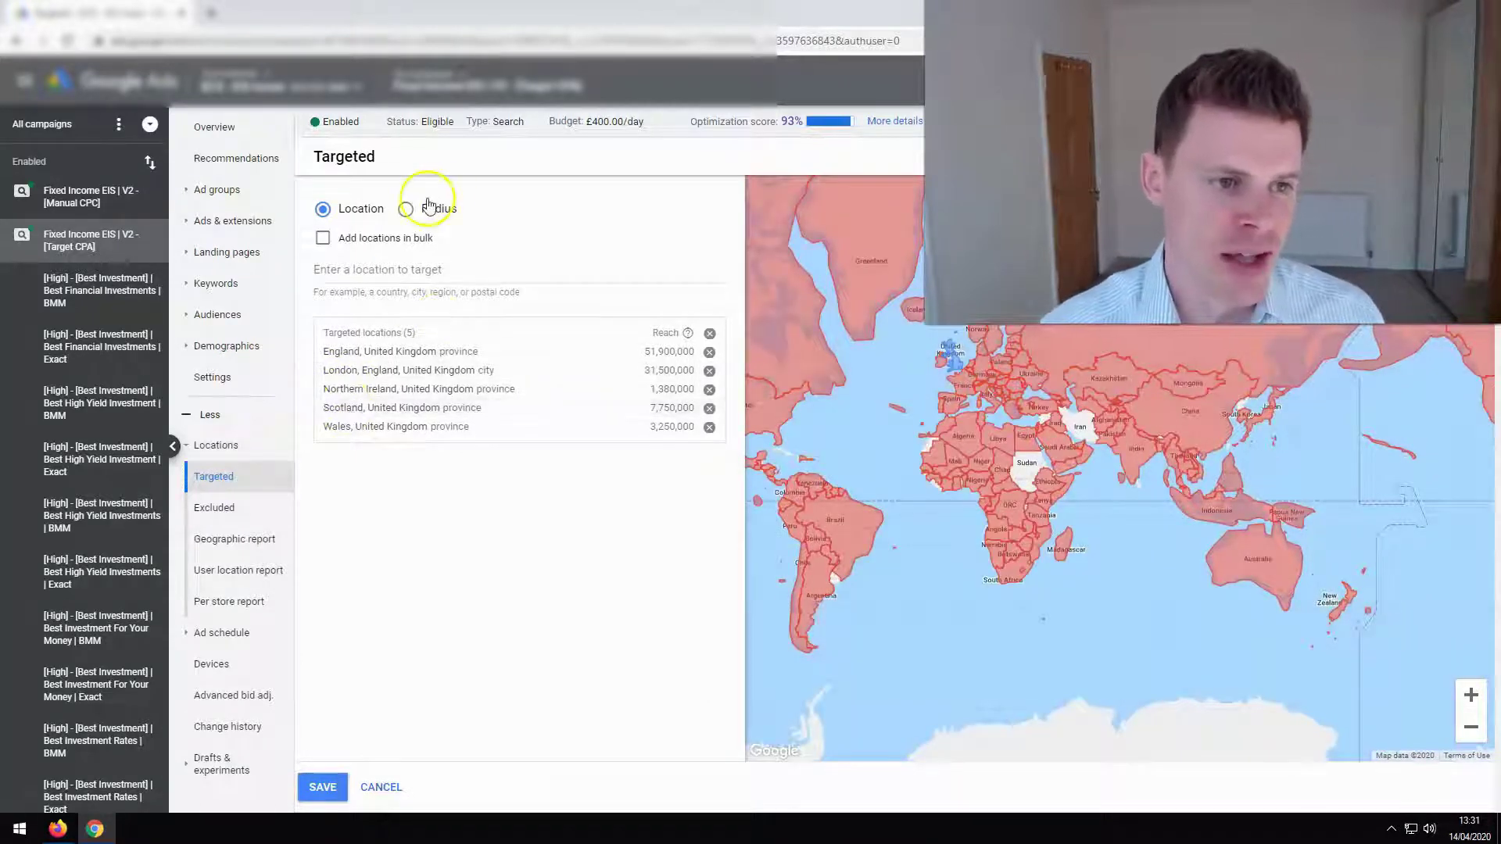
Step: Switch location targeting to Radius and zoom the map in on Cambridge
{"action": "left_click", "coordinate": [445, 211]}
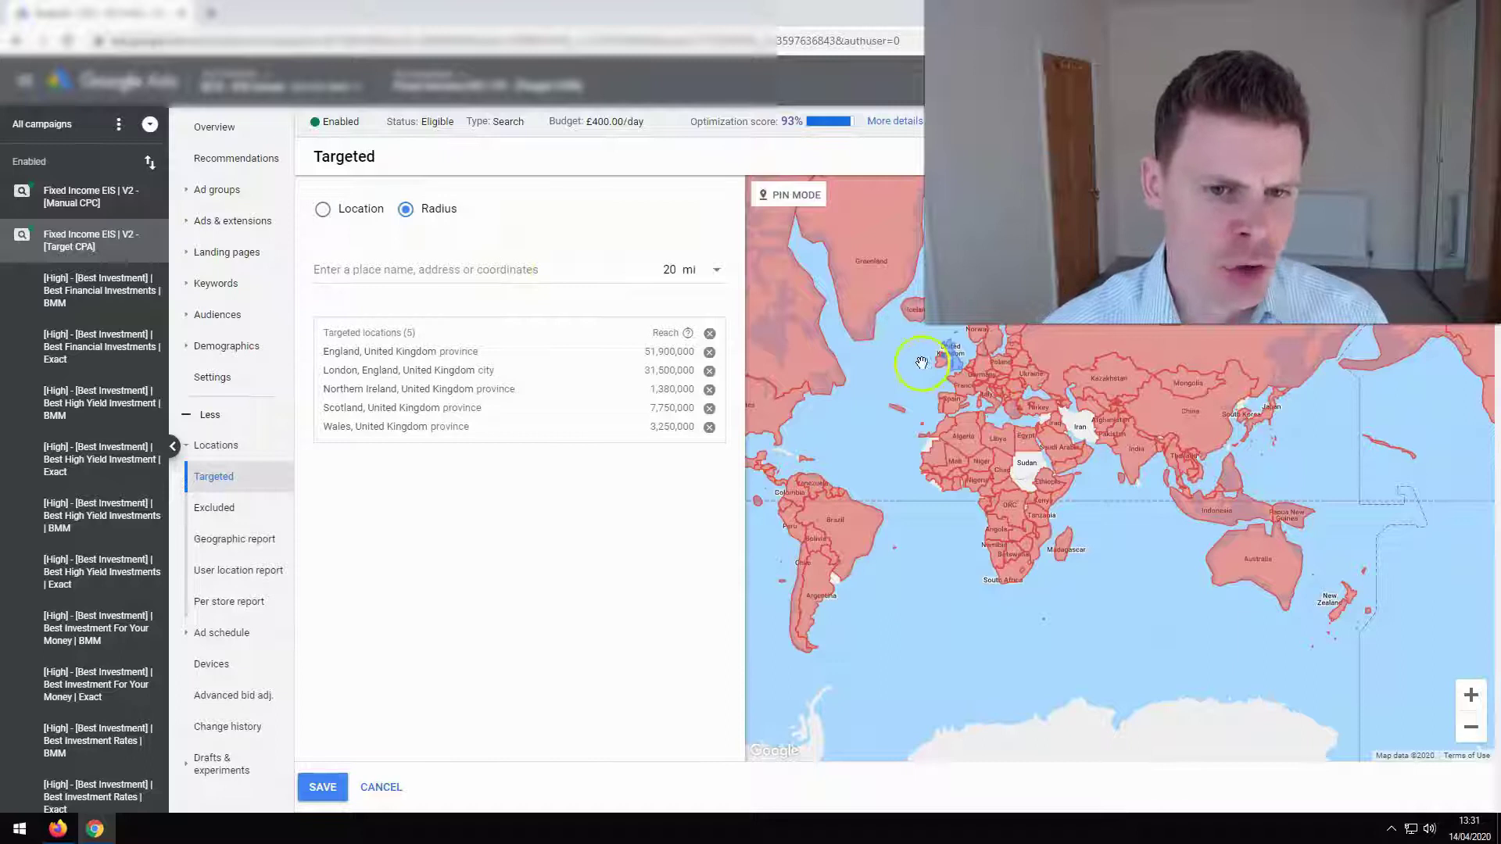
{"action": "scroll", "coordinate": [950, 373], "scroll_direction": "up", "scroll_amount": 1}
{"action": "scroll", "coordinate": [950, 374], "scroll_direction": "up", "scroll_amount": 4}
{"action": "left_click_drag", "start_coordinate": [954, 420], "coordinate": [913, 539]}
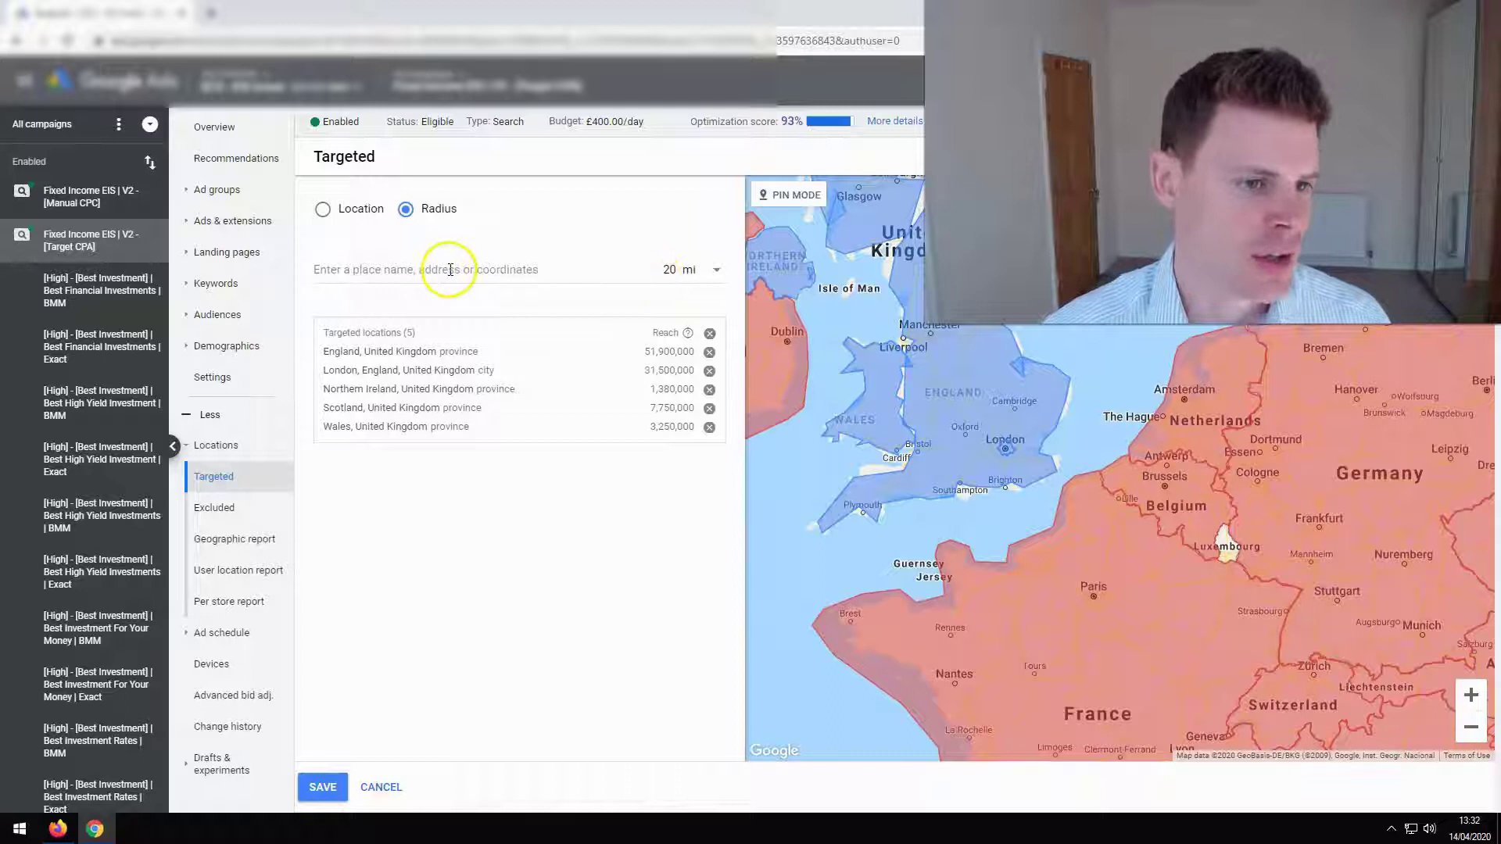
{"action": "scroll", "coordinate": [1018, 427], "scroll_direction": "up", "scroll_amount": 1}
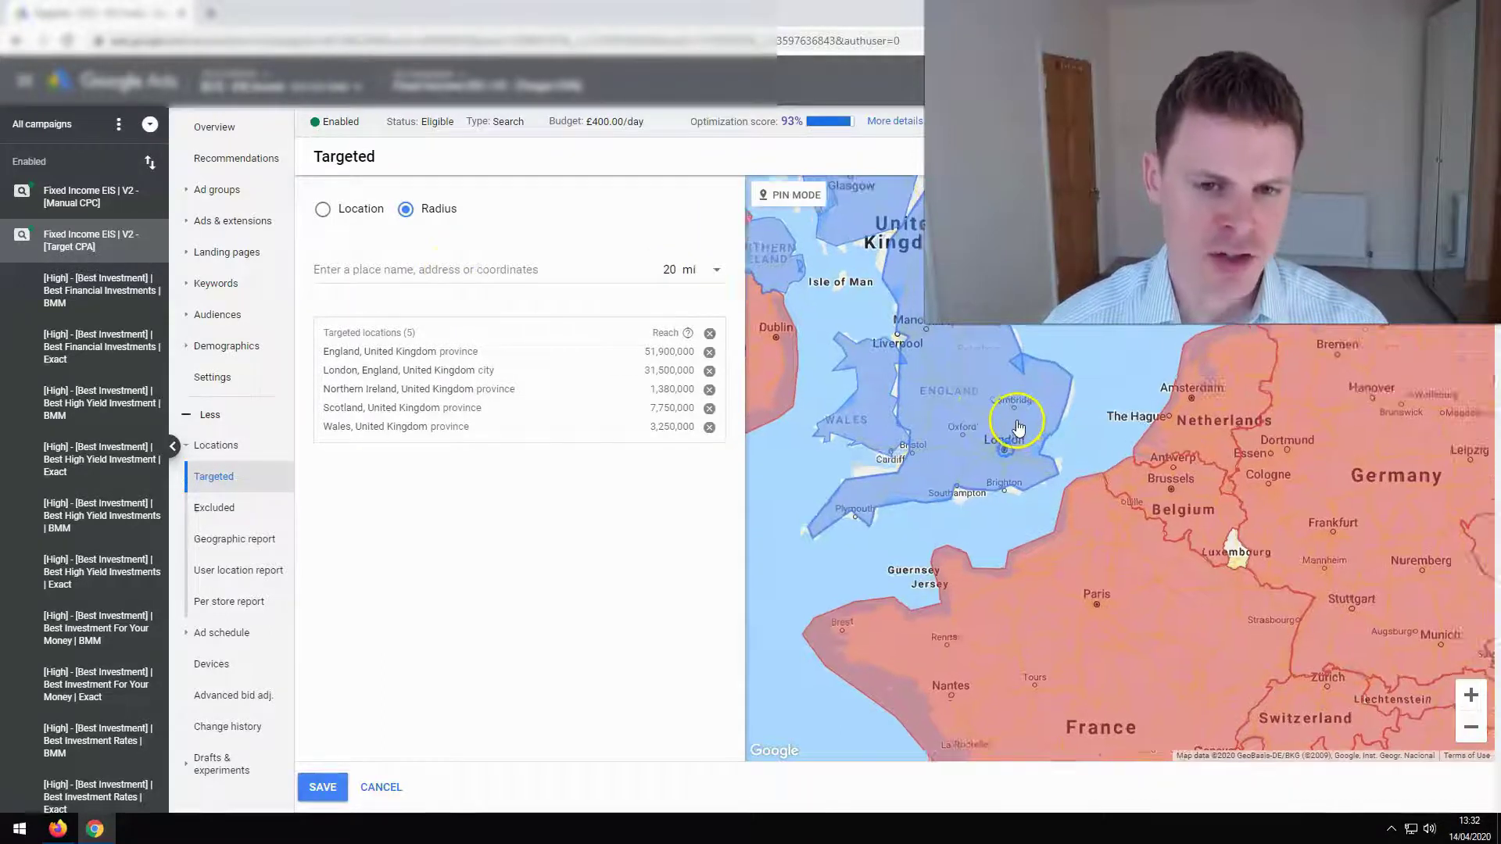
{"action": "scroll", "coordinate": [1016, 426], "scroll_direction": "up", "scroll_amount": 4}
{"action": "left_click_drag", "start_coordinate": [1006, 422], "coordinate": [1032, 445]}
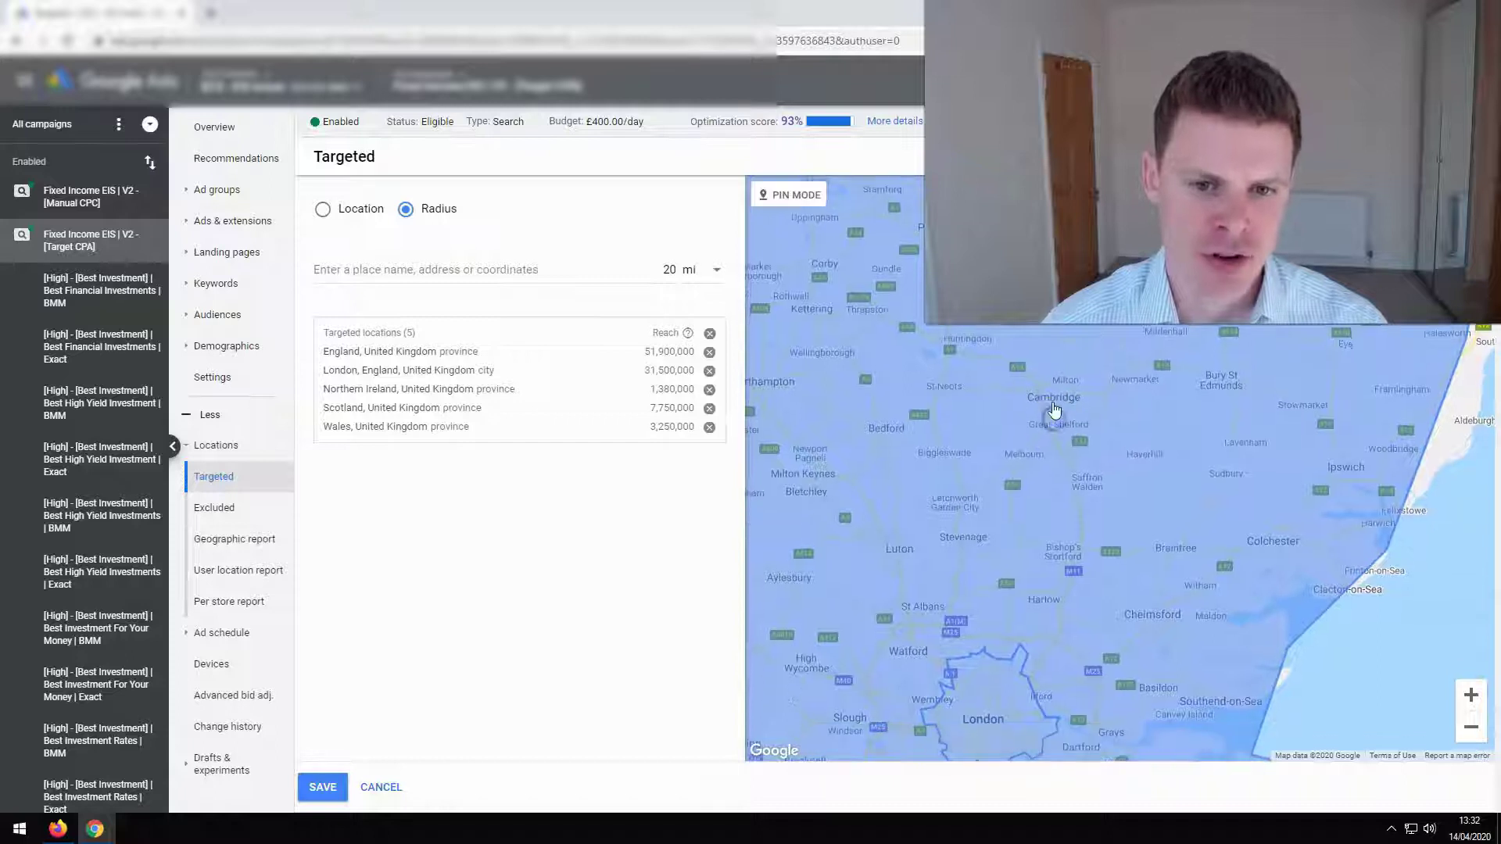
{"action": "left_click", "coordinate": [1051, 414]}
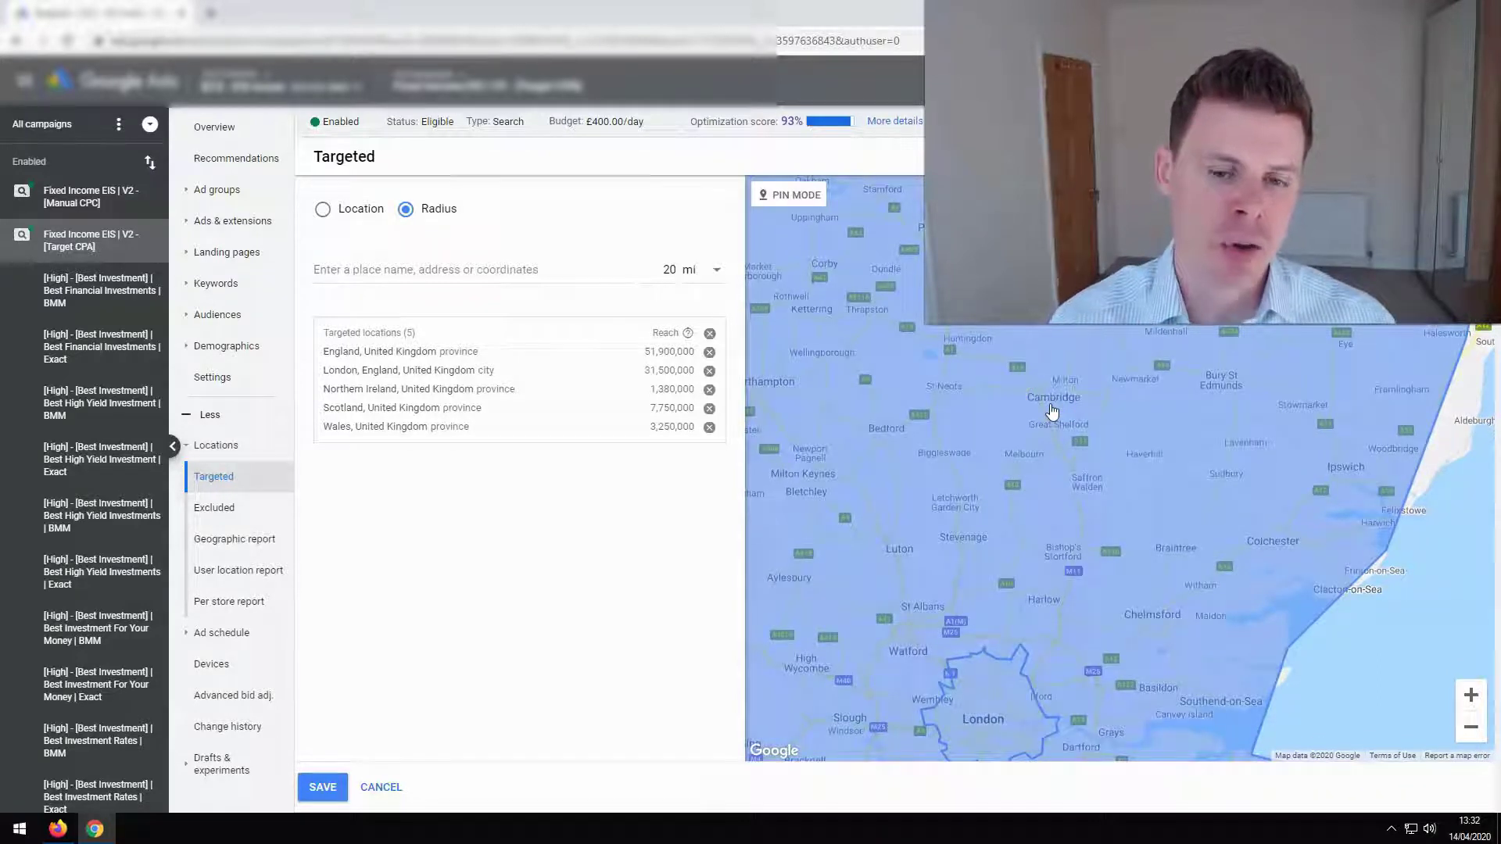
Step: Search 'cambridge', change the radius from 20 to 1 mi, and target it
{"action": "left_click", "coordinate": [417, 222]}
{"action": "left_click", "coordinate": [397, 265]}
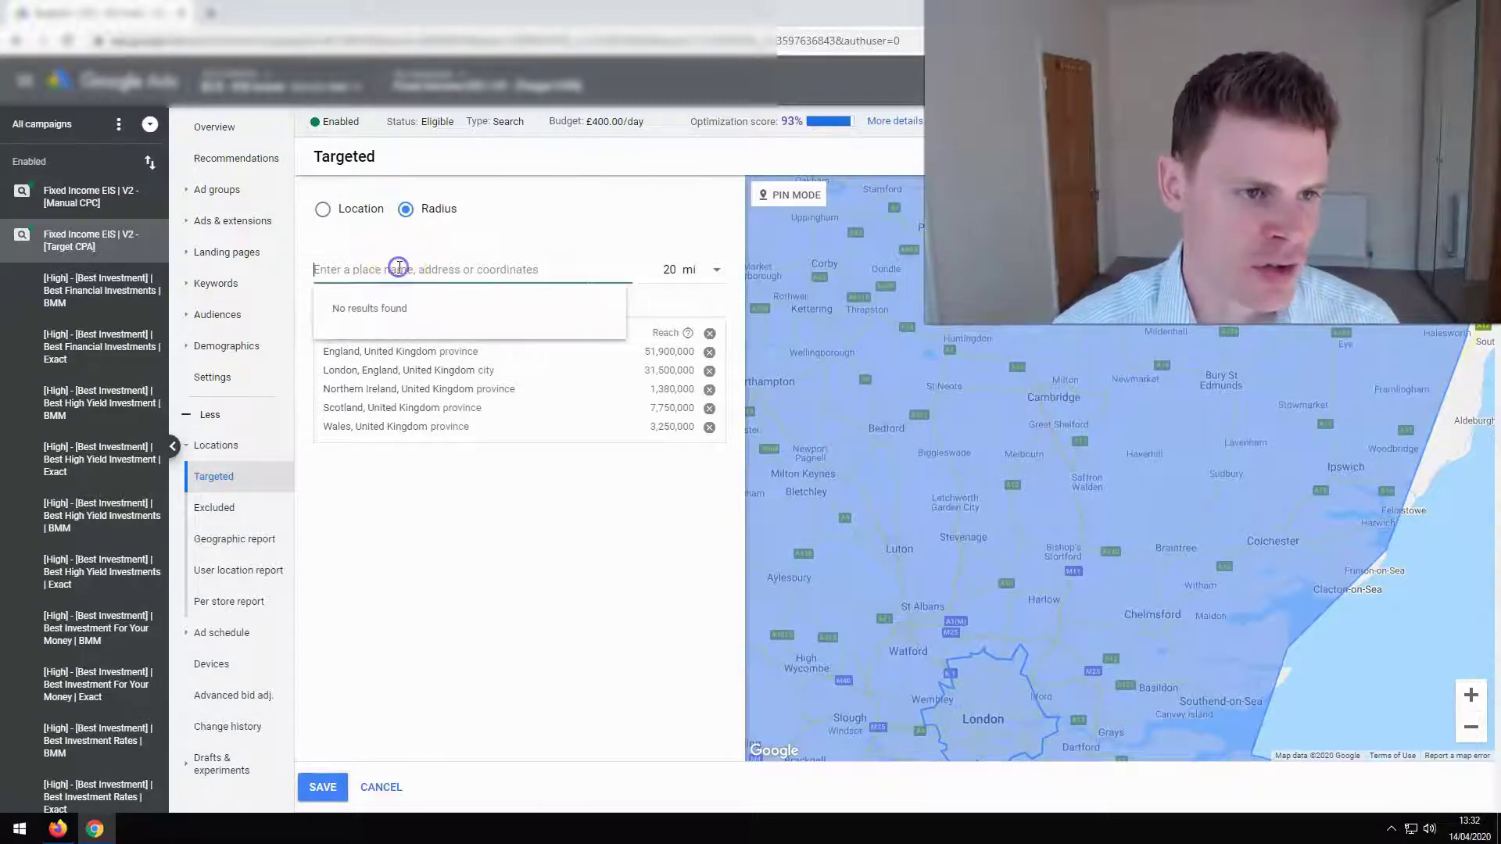
{"action": "type", "text": "cambridge"}
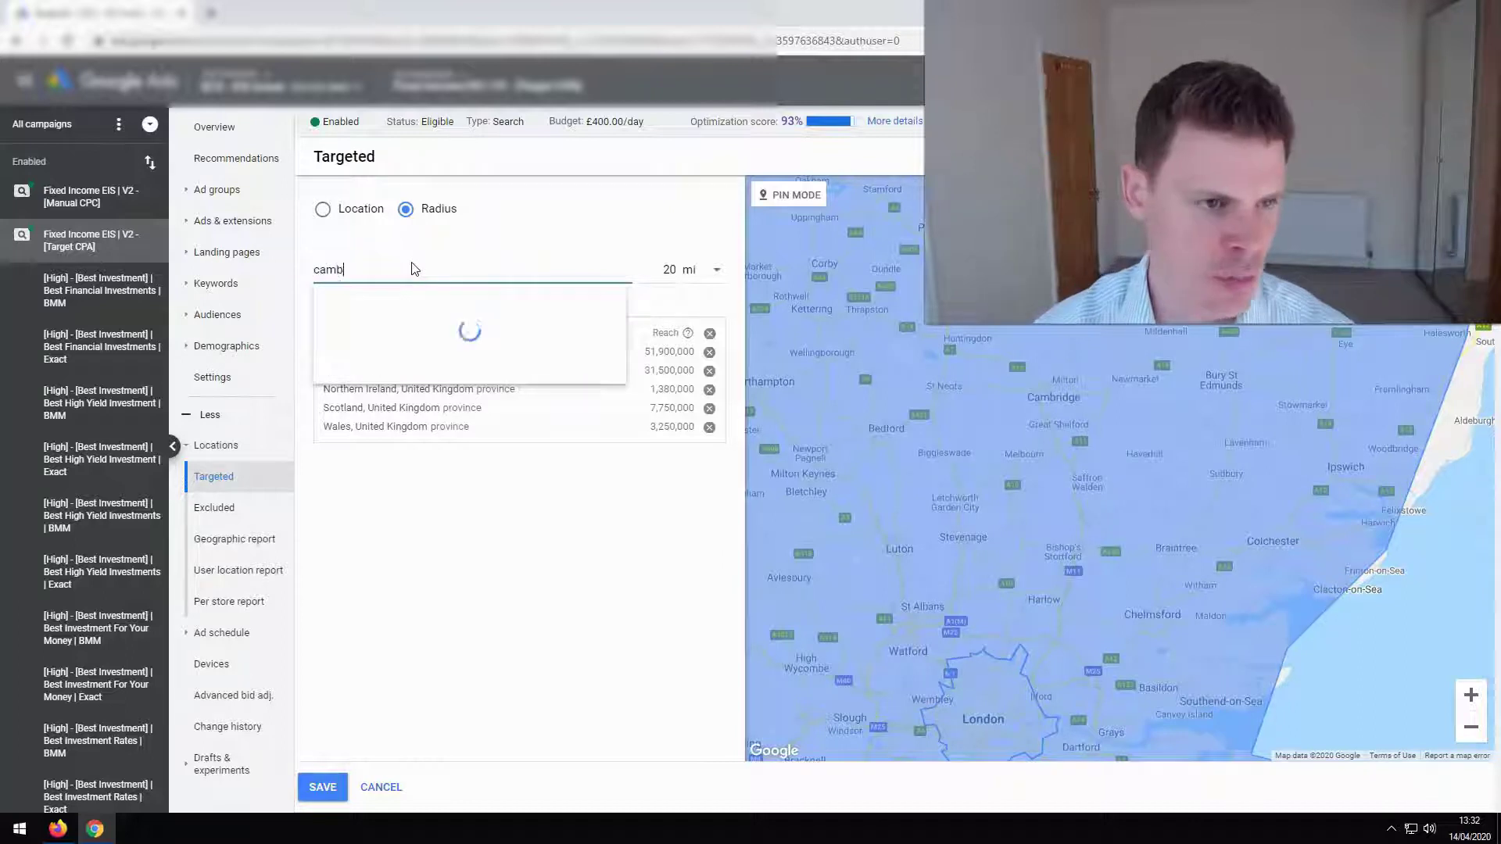
{"action": "left_click", "coordinate": [700, 275]}
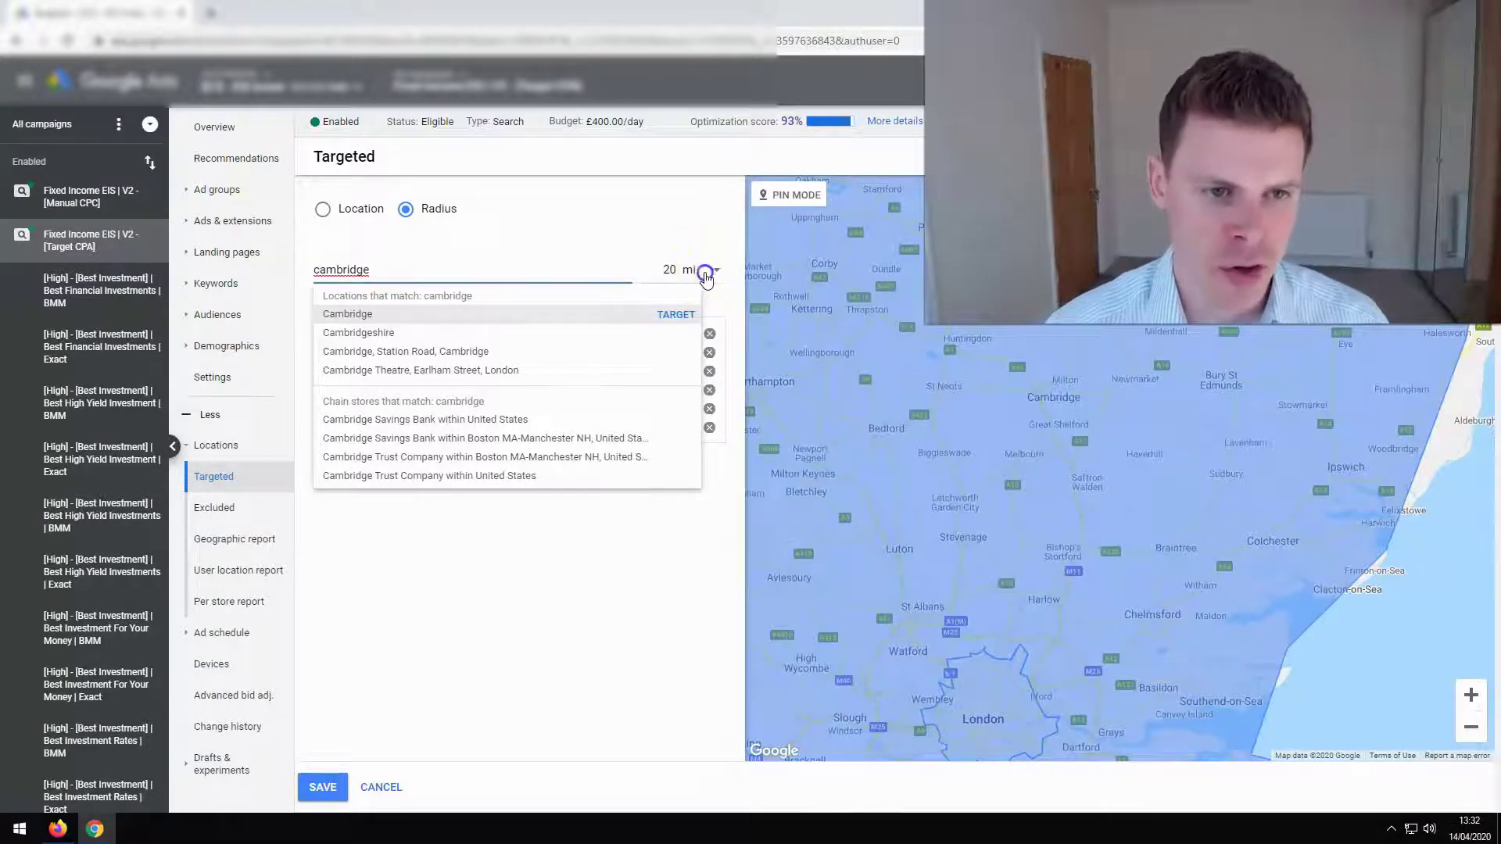
{"action": "double_click", "coordinate": [665, 270]}
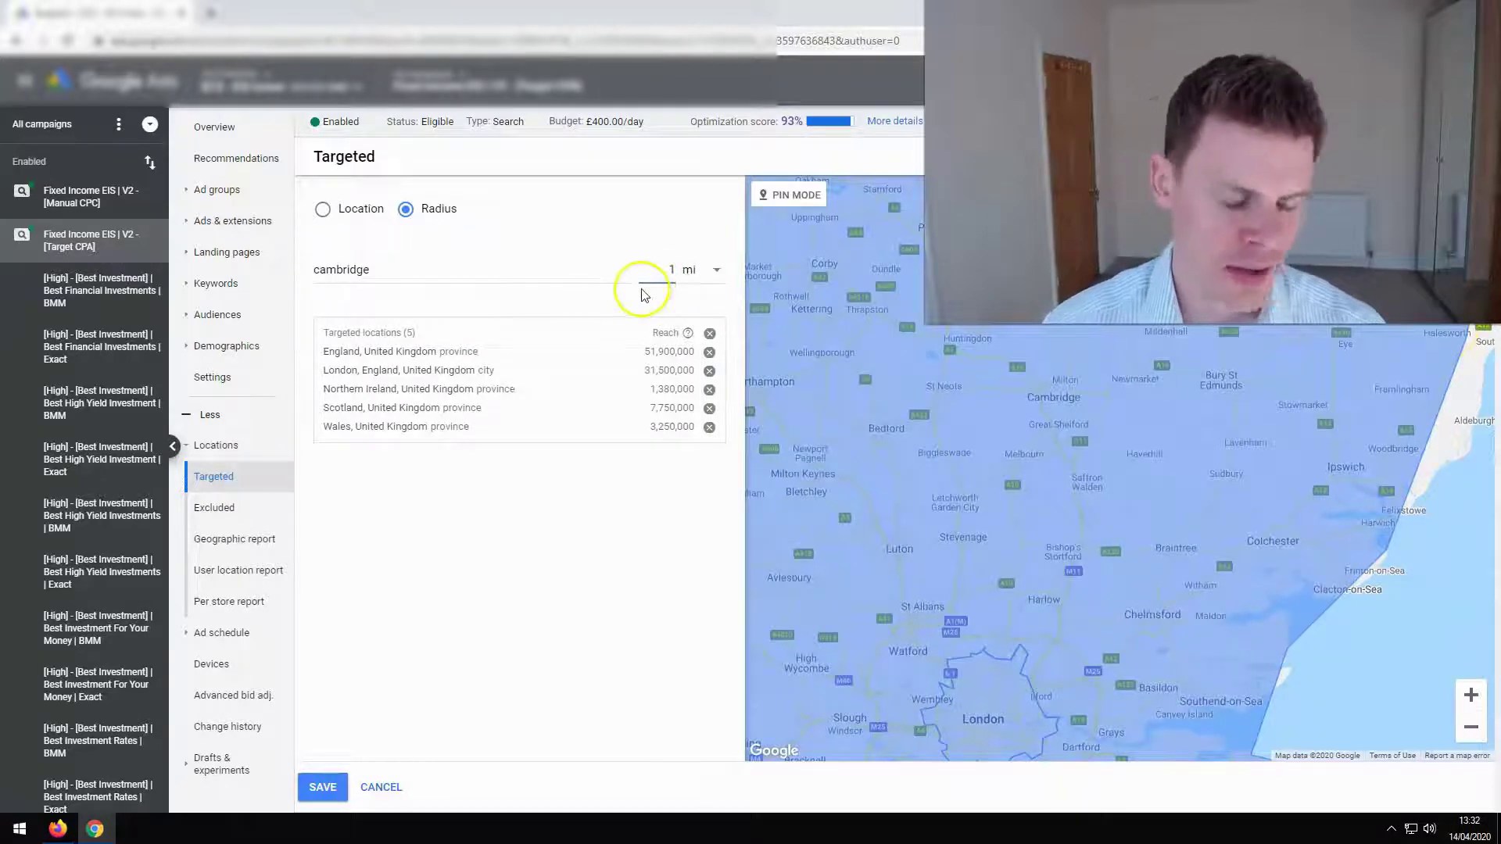
{"action": "left_click", "coordinate": [546, 270]}
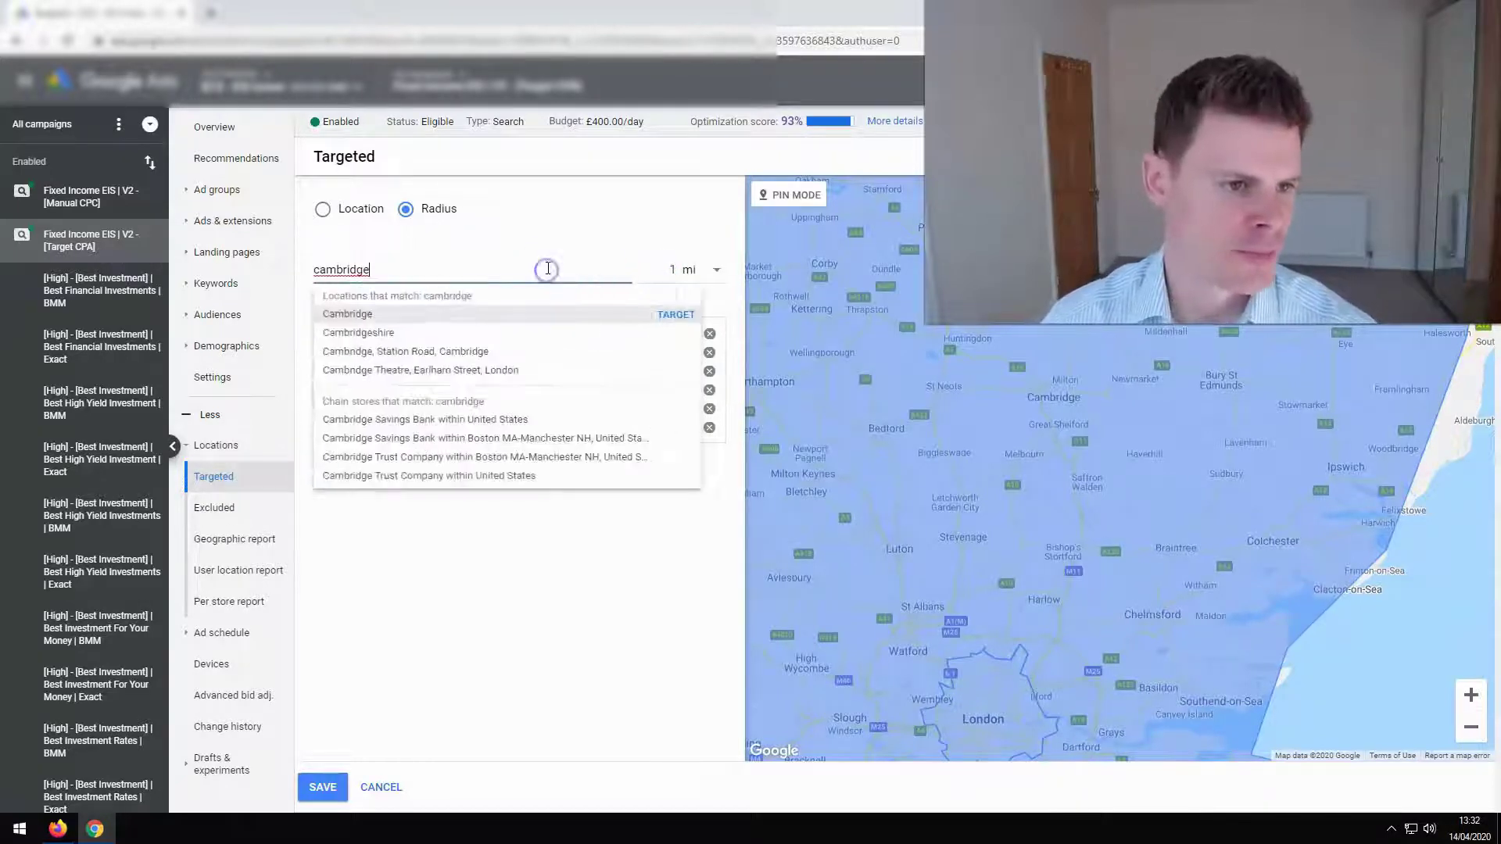
{"action": "left_click", "coordinate": [677, 316]}
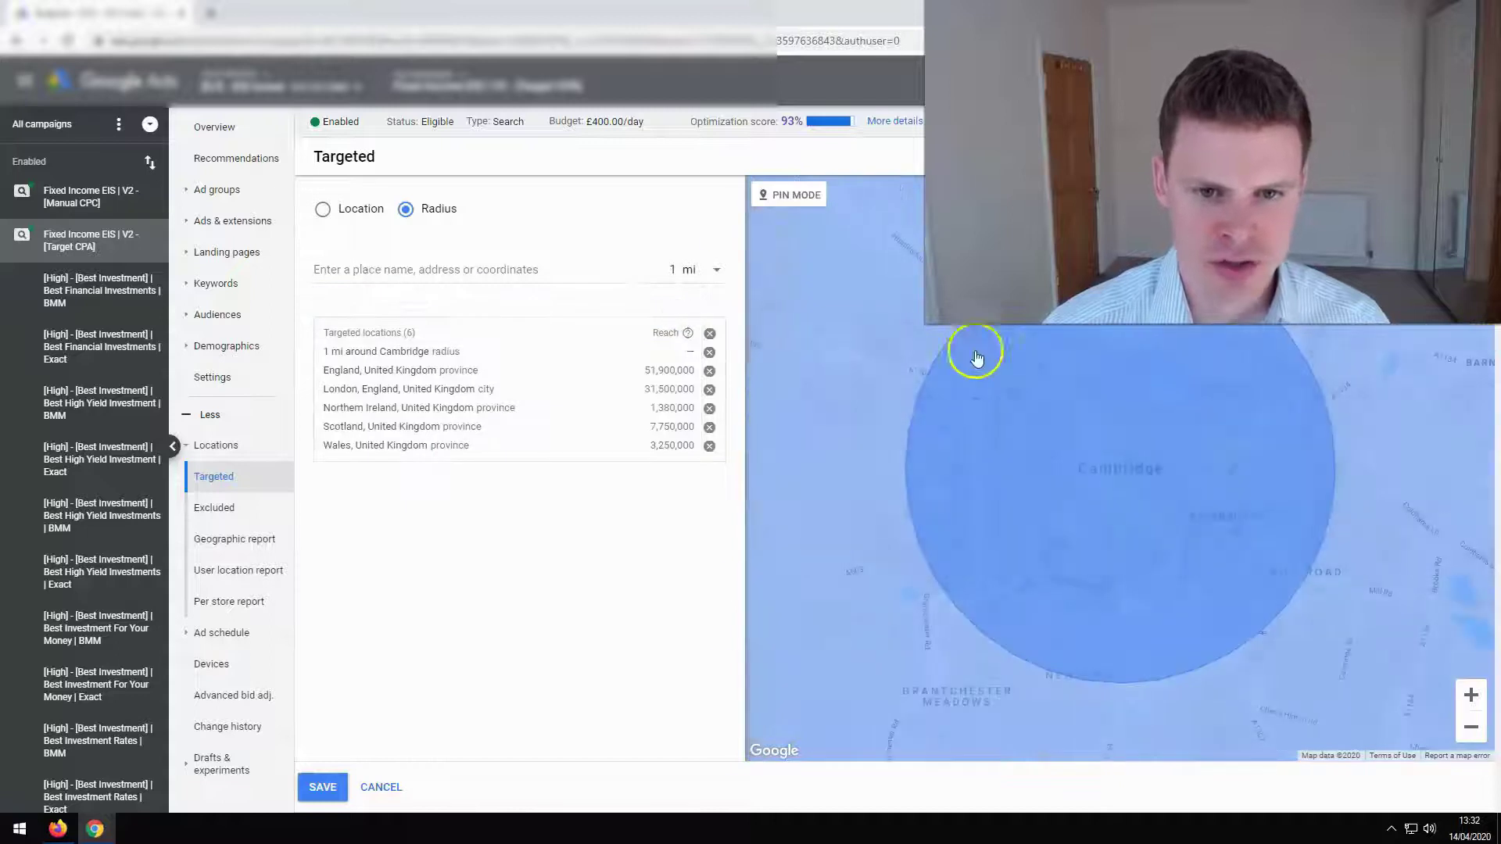
Step: Zoom the map to check the 1 mi Cambridge circle, then open a new Chrome tab
{"action": "scroll", "coordinate": [1176, 438], "scroll_direction": "down", "scroll_amount": 3}
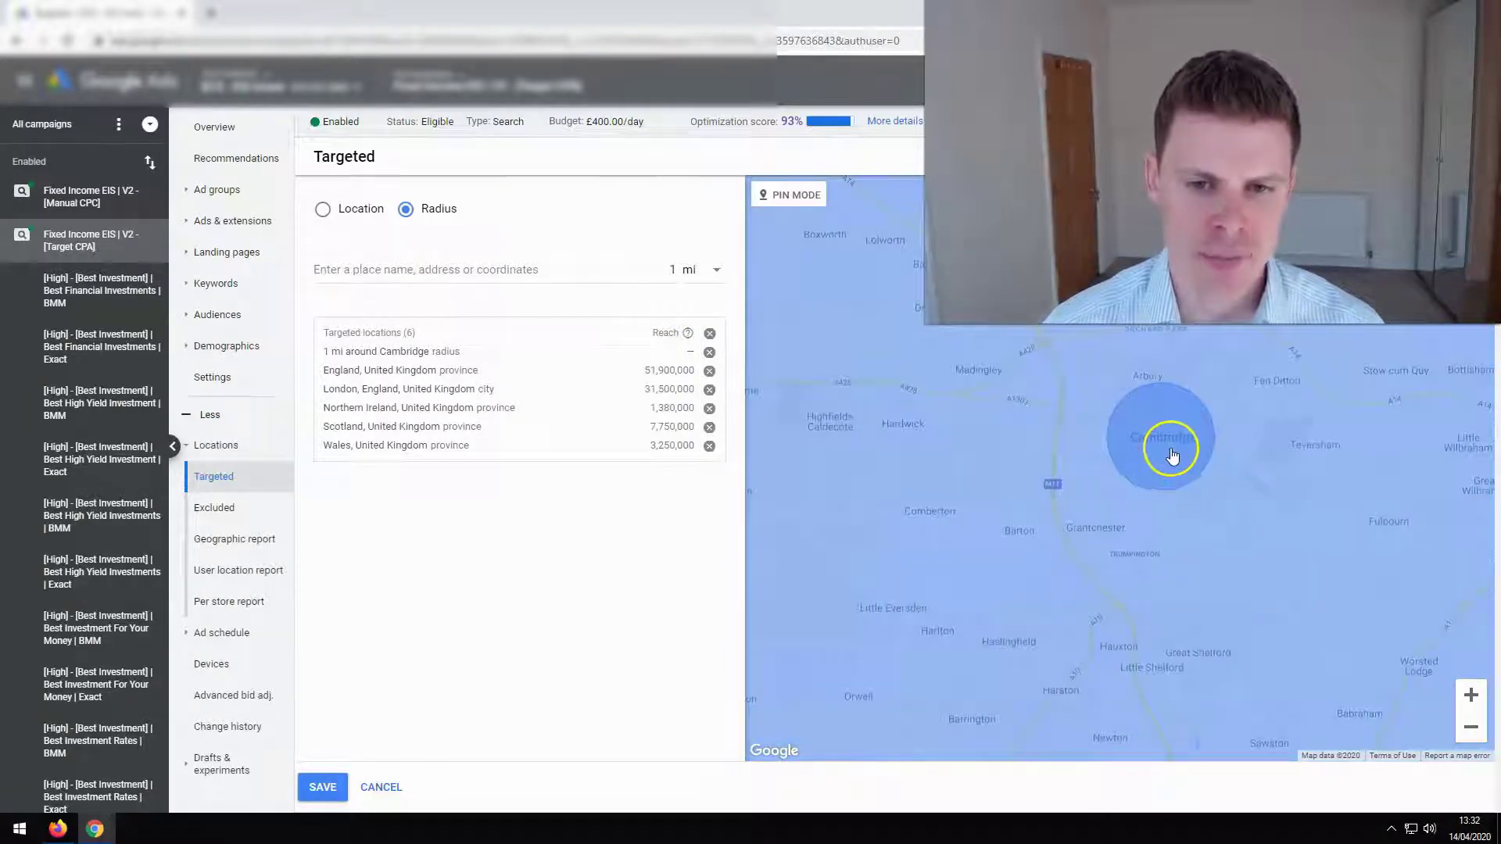
{"action": "scroll", "coordinate": [1172, 451], "scroll_direction": "up", "scroll_amount": 1}
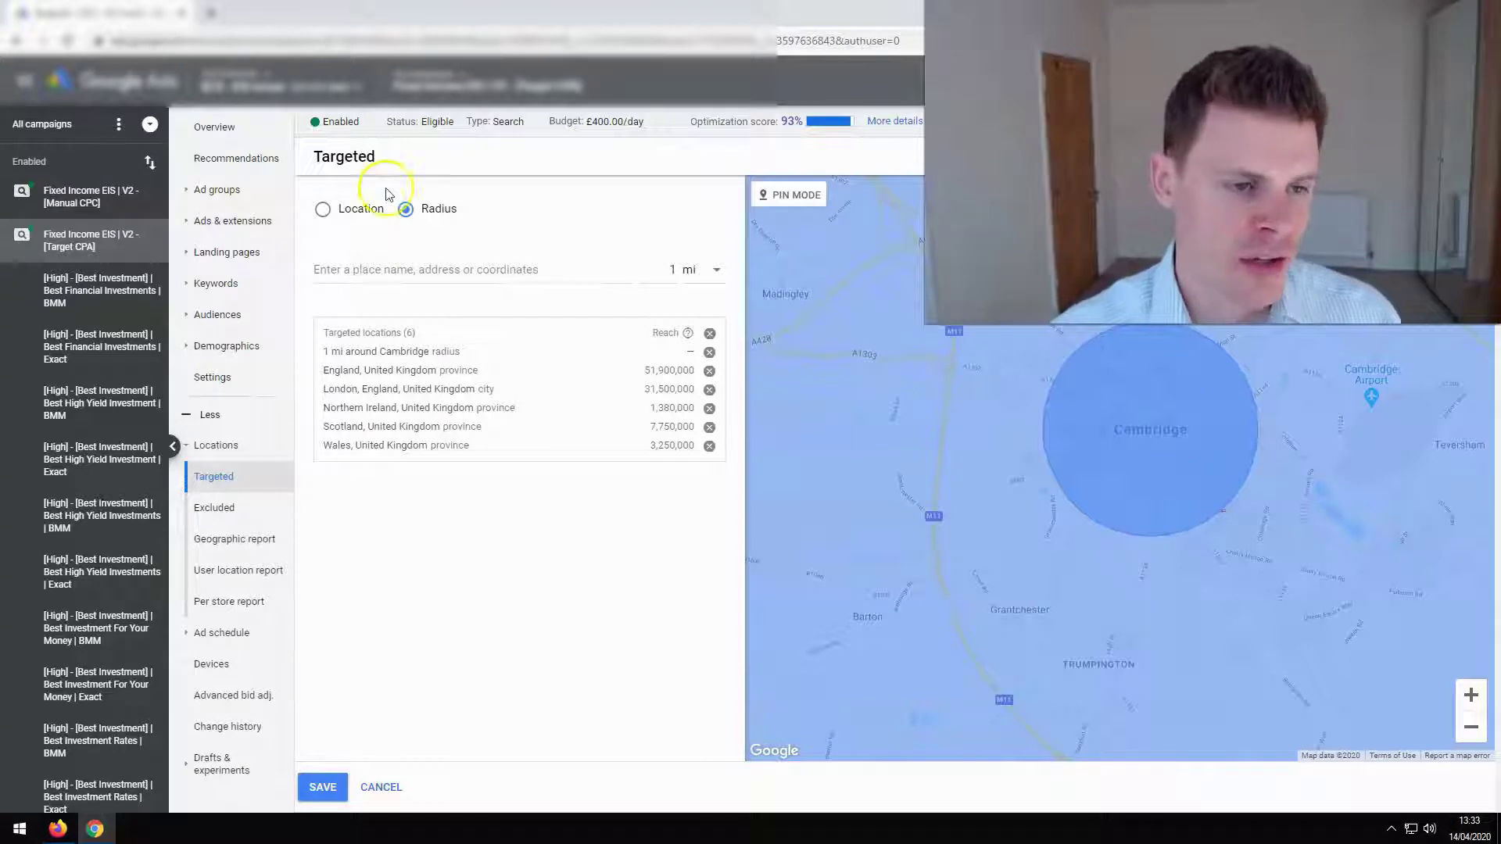
{"action": "left_click", "coordinate": [375, 268]}
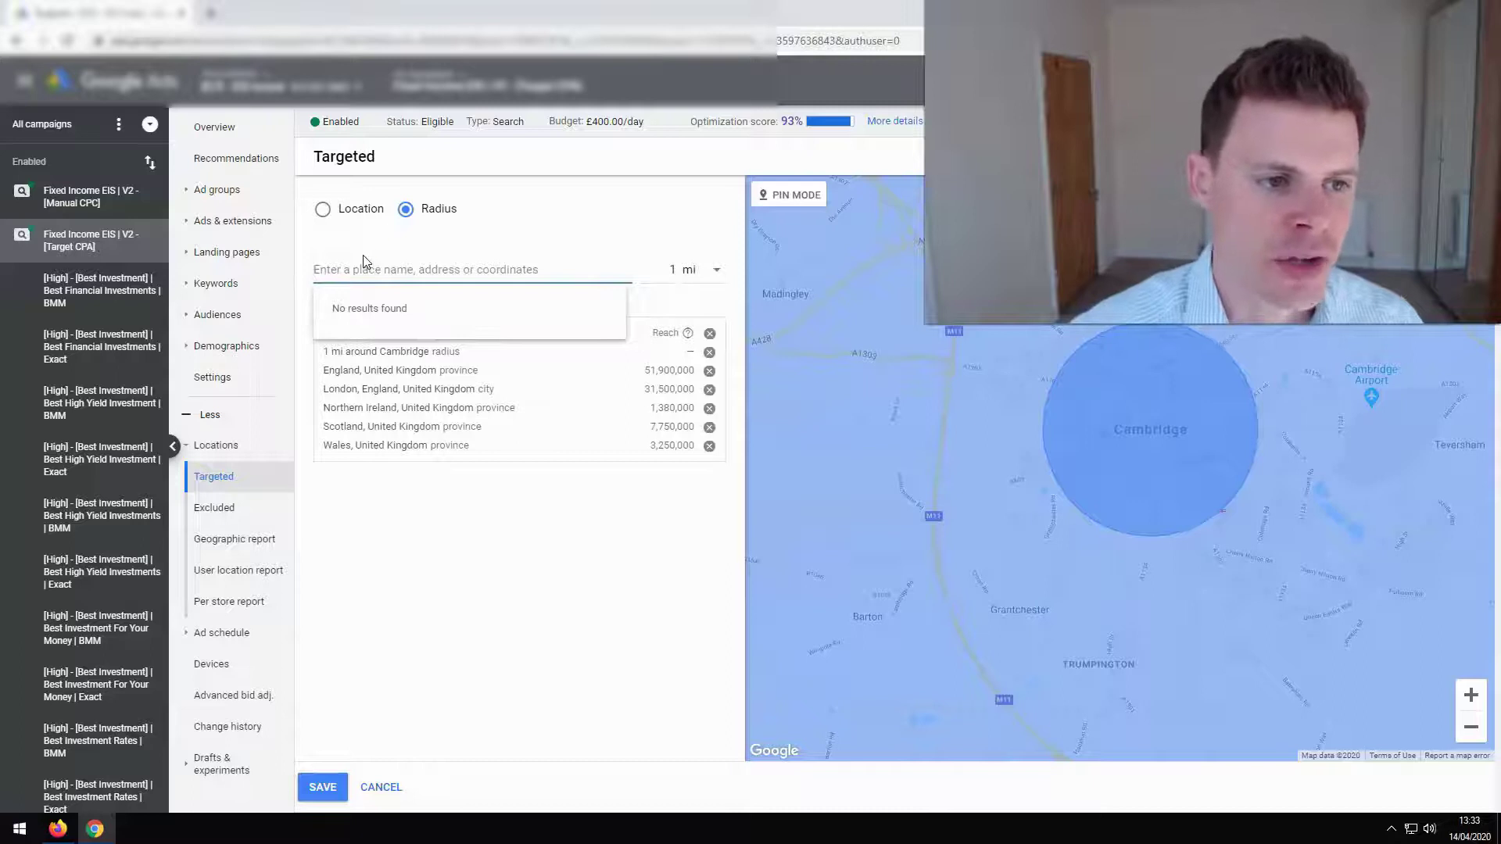
{"action": "left_click", "coordinate": [213, 14]}
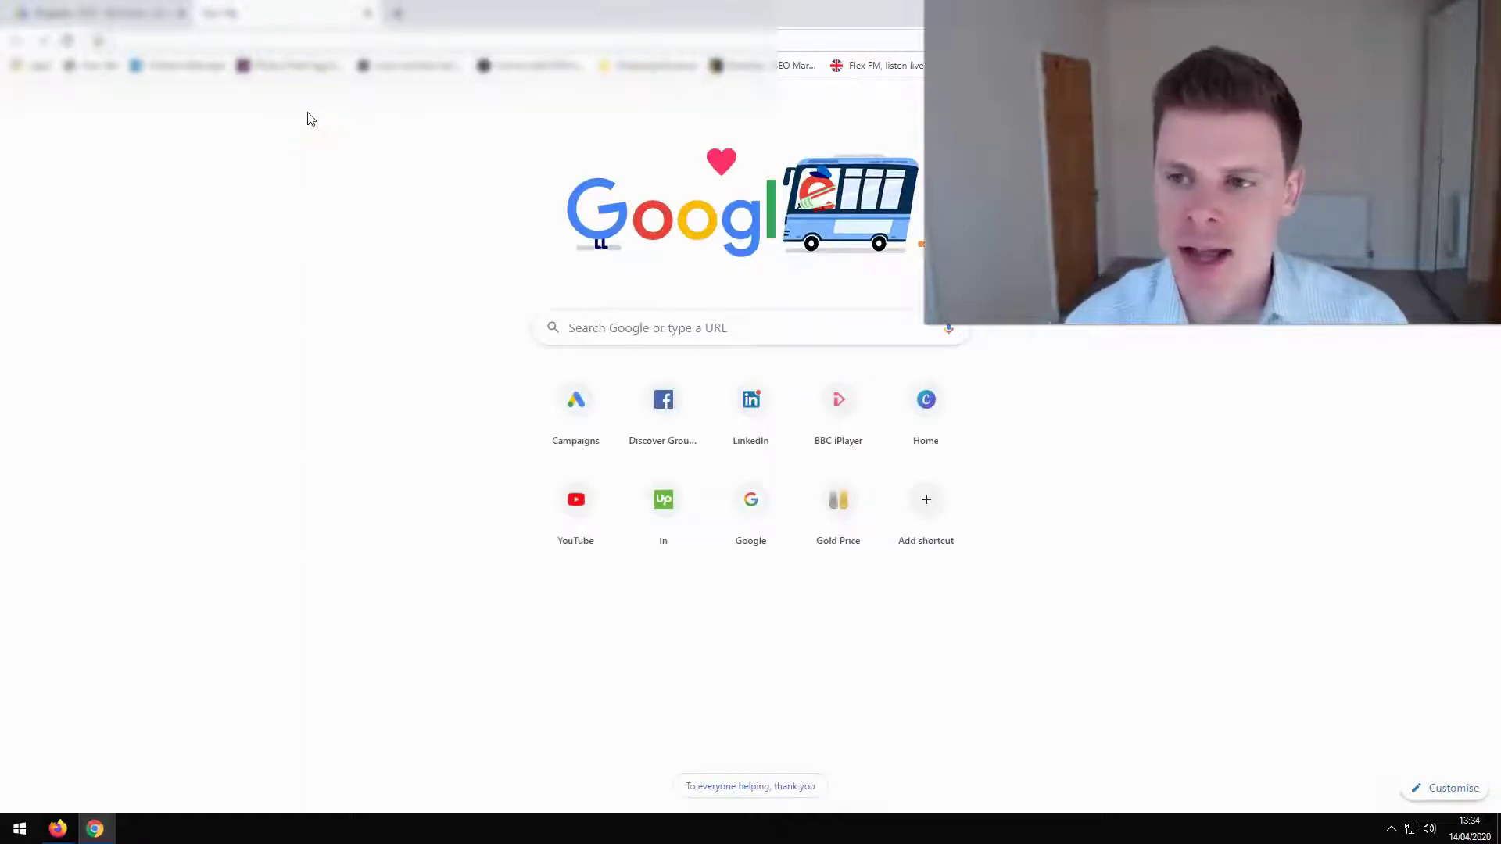
Step: Search Google for 'longitude and latitude cambridge' and copy 52.2053° N, 0.1218° E
{"action": "type", "text": "longitud"}
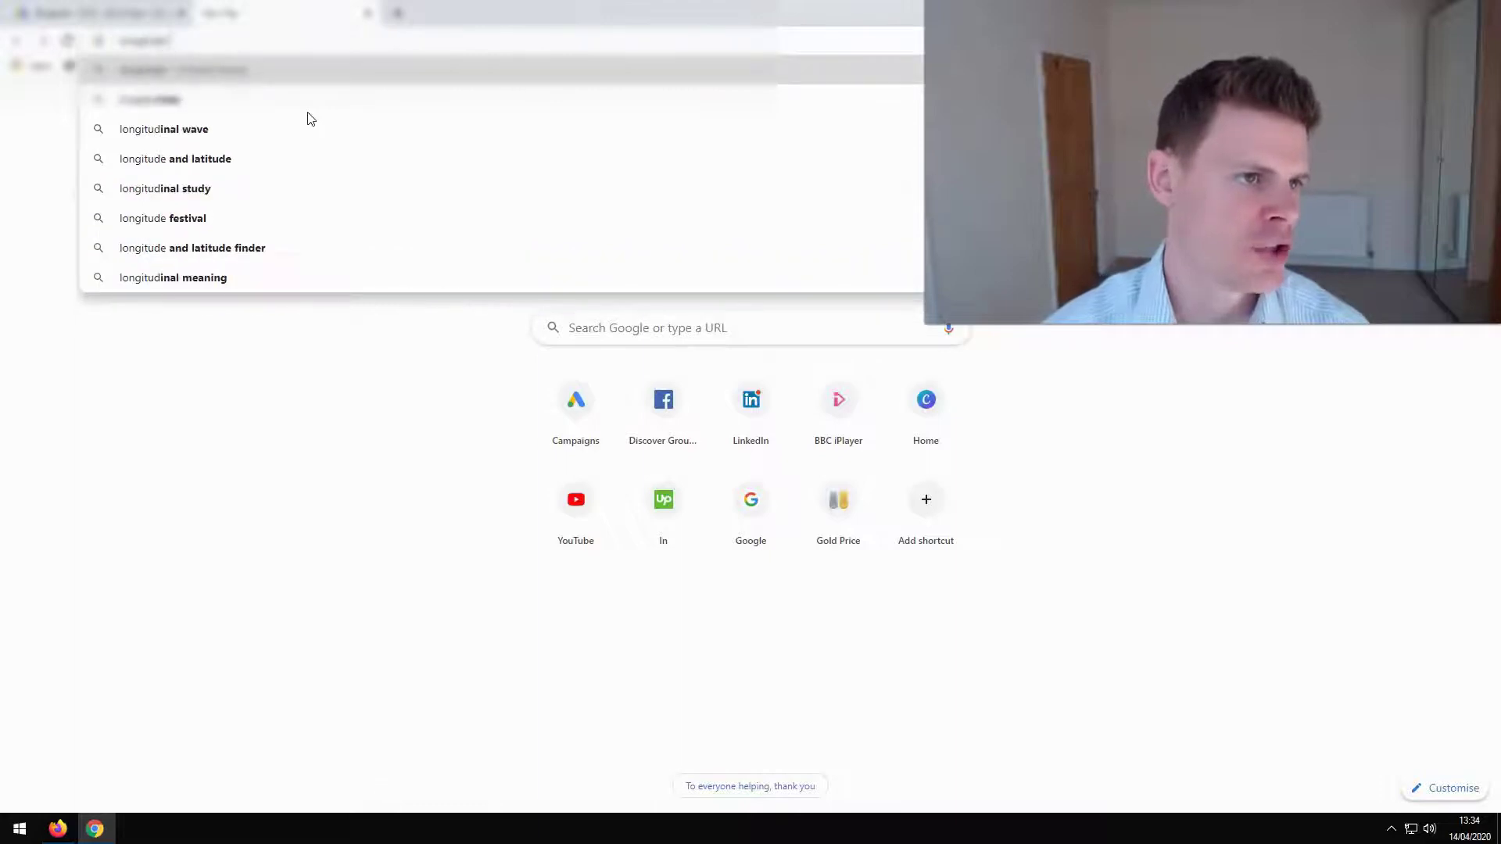
{"action": "type", "text": "e and lati"}
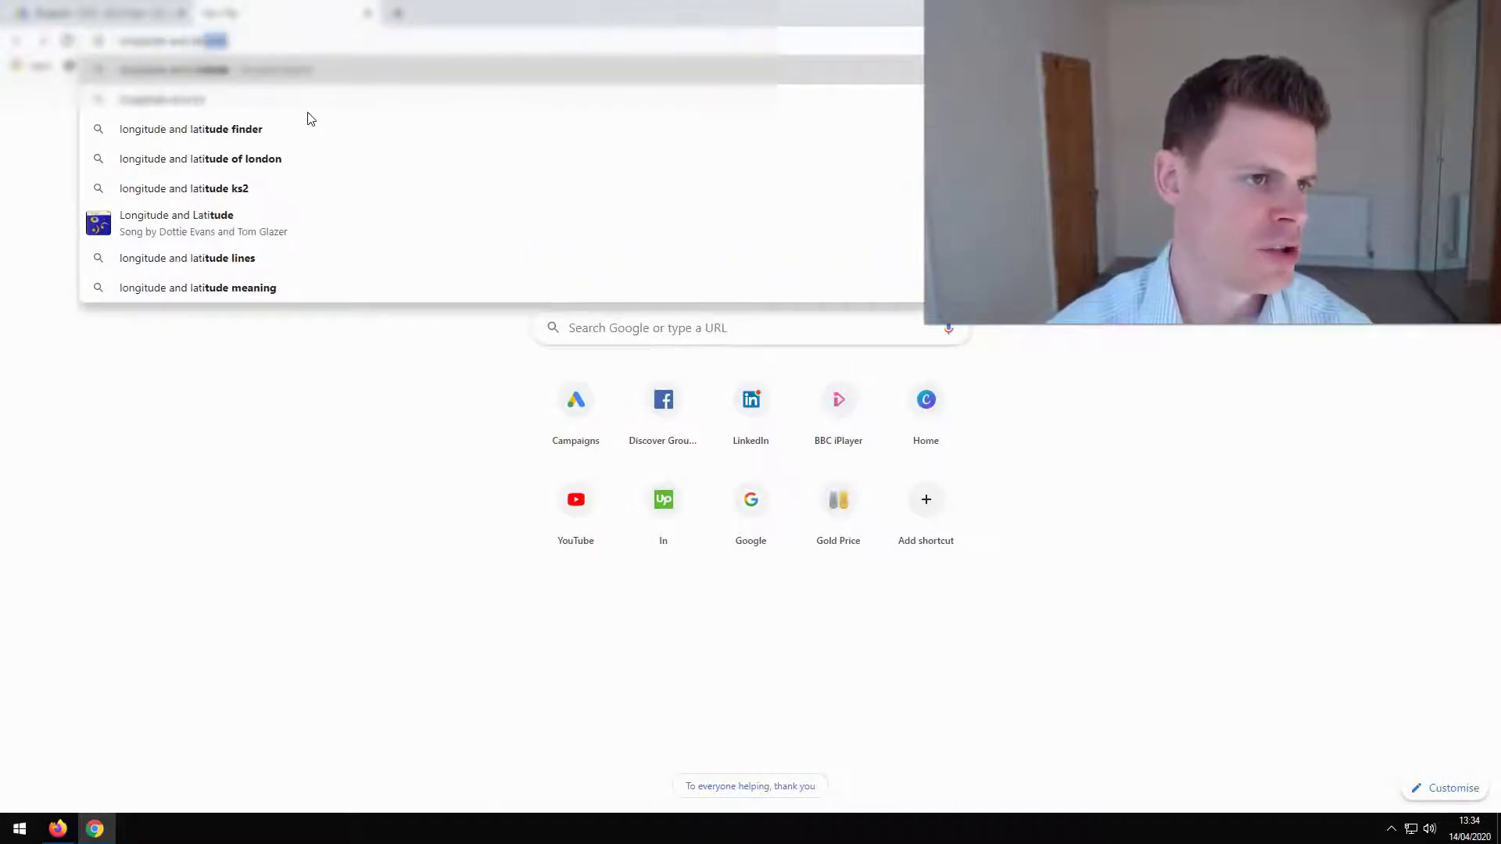
{"action": "type", "text": "tude c"}
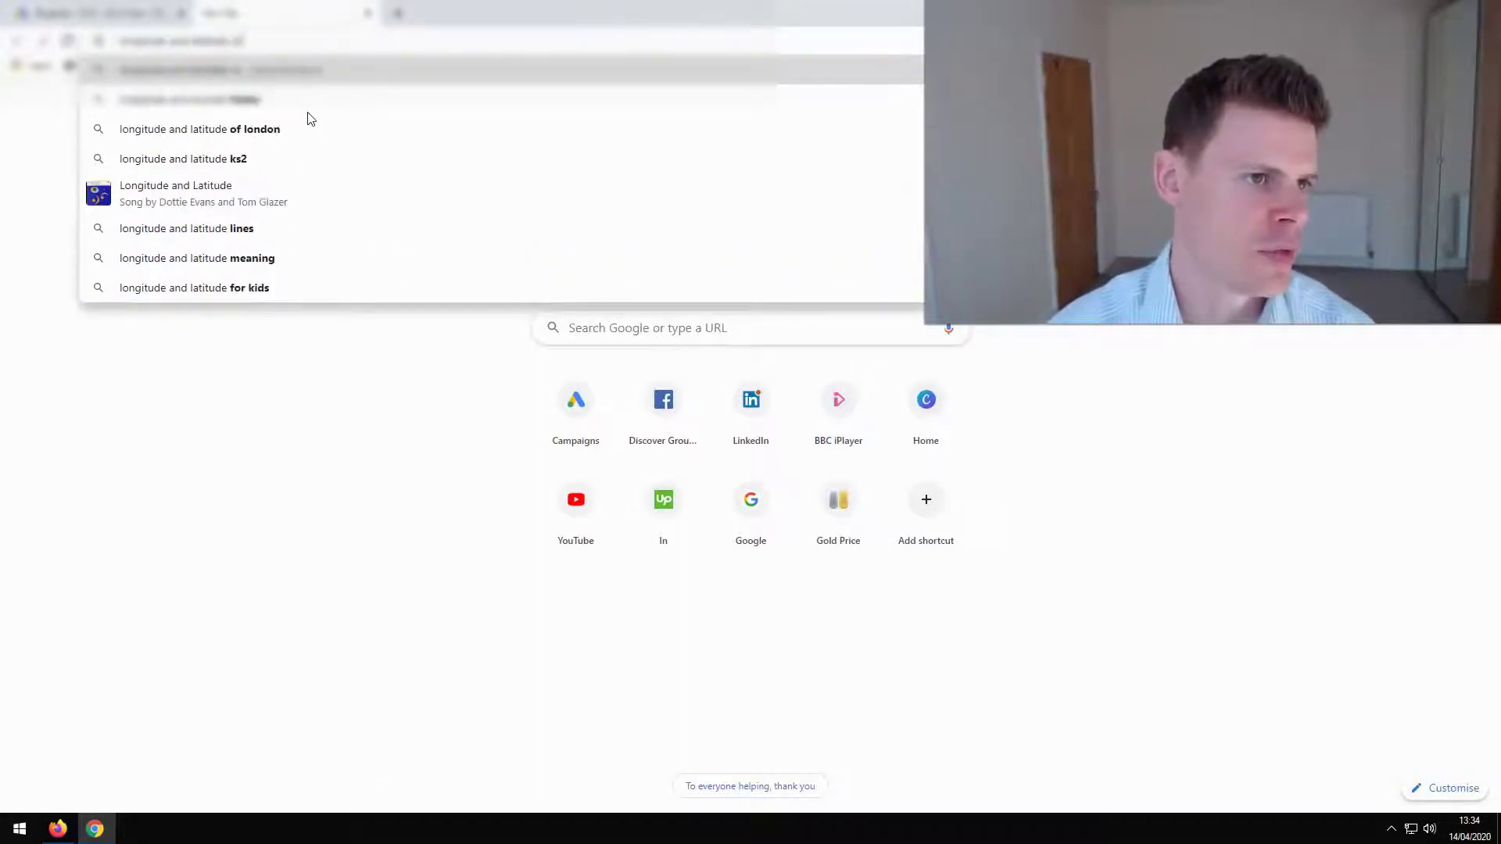
{"action": "type", "text": "ambridge"}
{"action": "key", "text": "Return"}
{"action": "left_click_drag", "start_coordinate": [411, 264], "coordinate": [157, 263]}
{"action": "key", "text": "ctrl+c"}
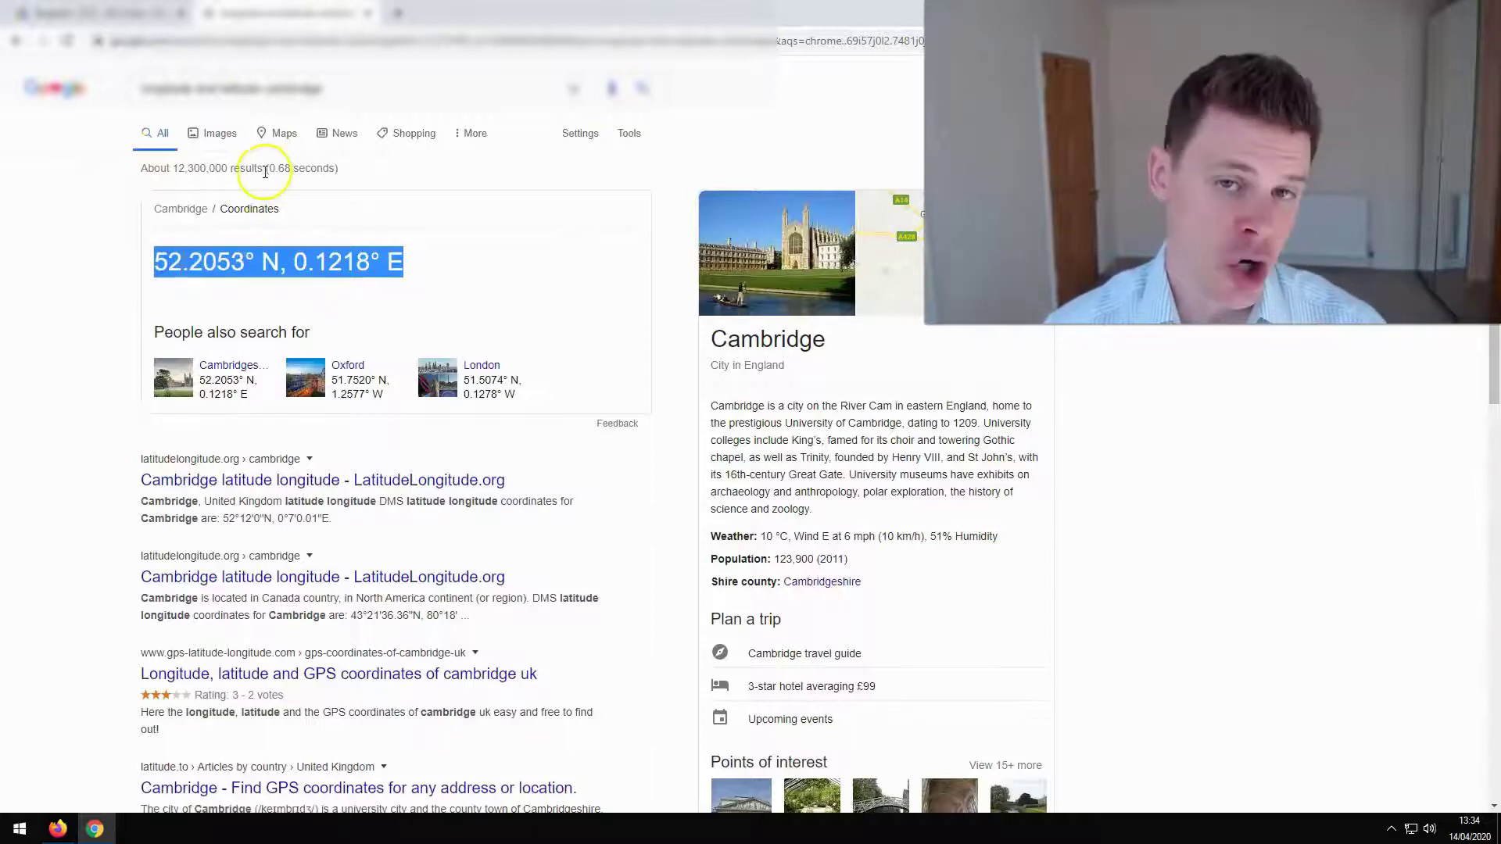
{"action": "left_click", "coordinate": [94, 13]}
Step: Paste Cambridge's coordinates into the place search and target them
{"action": "left_click", "coordinate": [393, 268]}
{"action": "key", "text": "ctrl+v"}
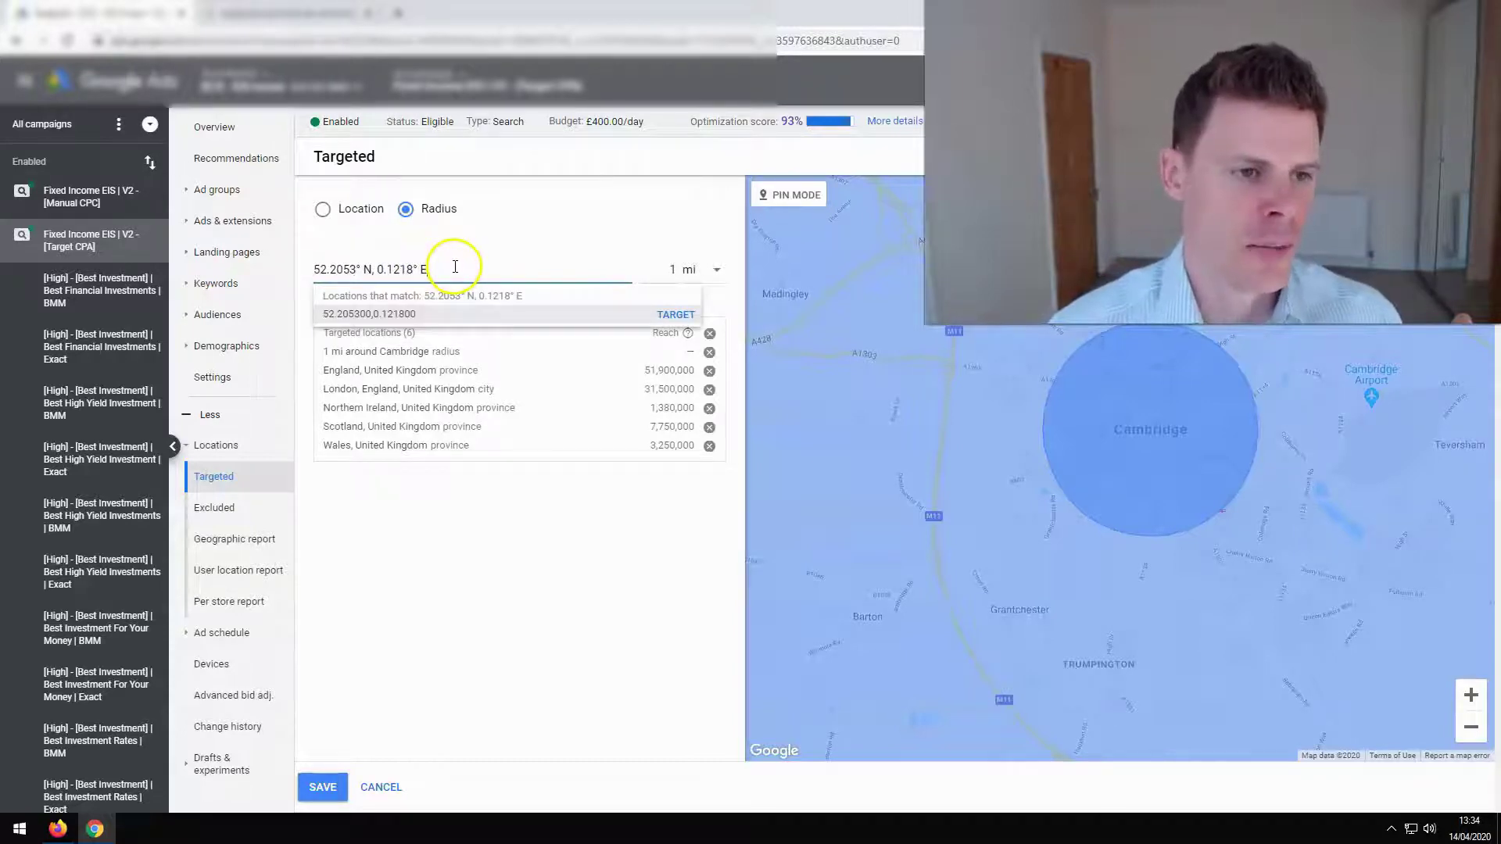
{"action": "left_click", "coordinate": [688, 314]}
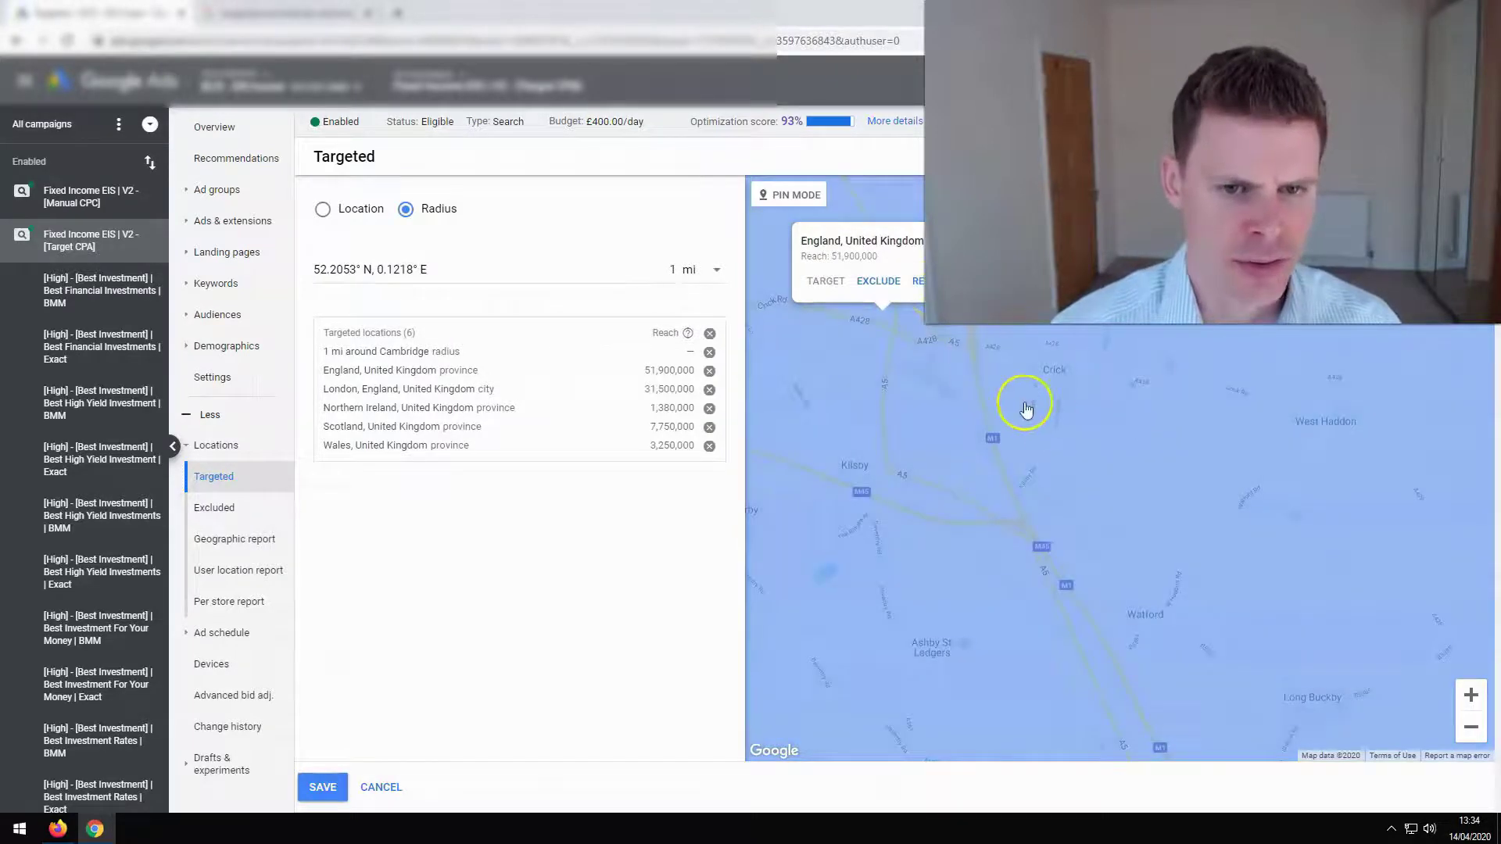
Step: Remove the '1 mi around Cambridge' radius and close the England map card
{"action": "scroll", "coordinate": [1051, 414], "scroll_direction": "down", "scroll_amount": 1}
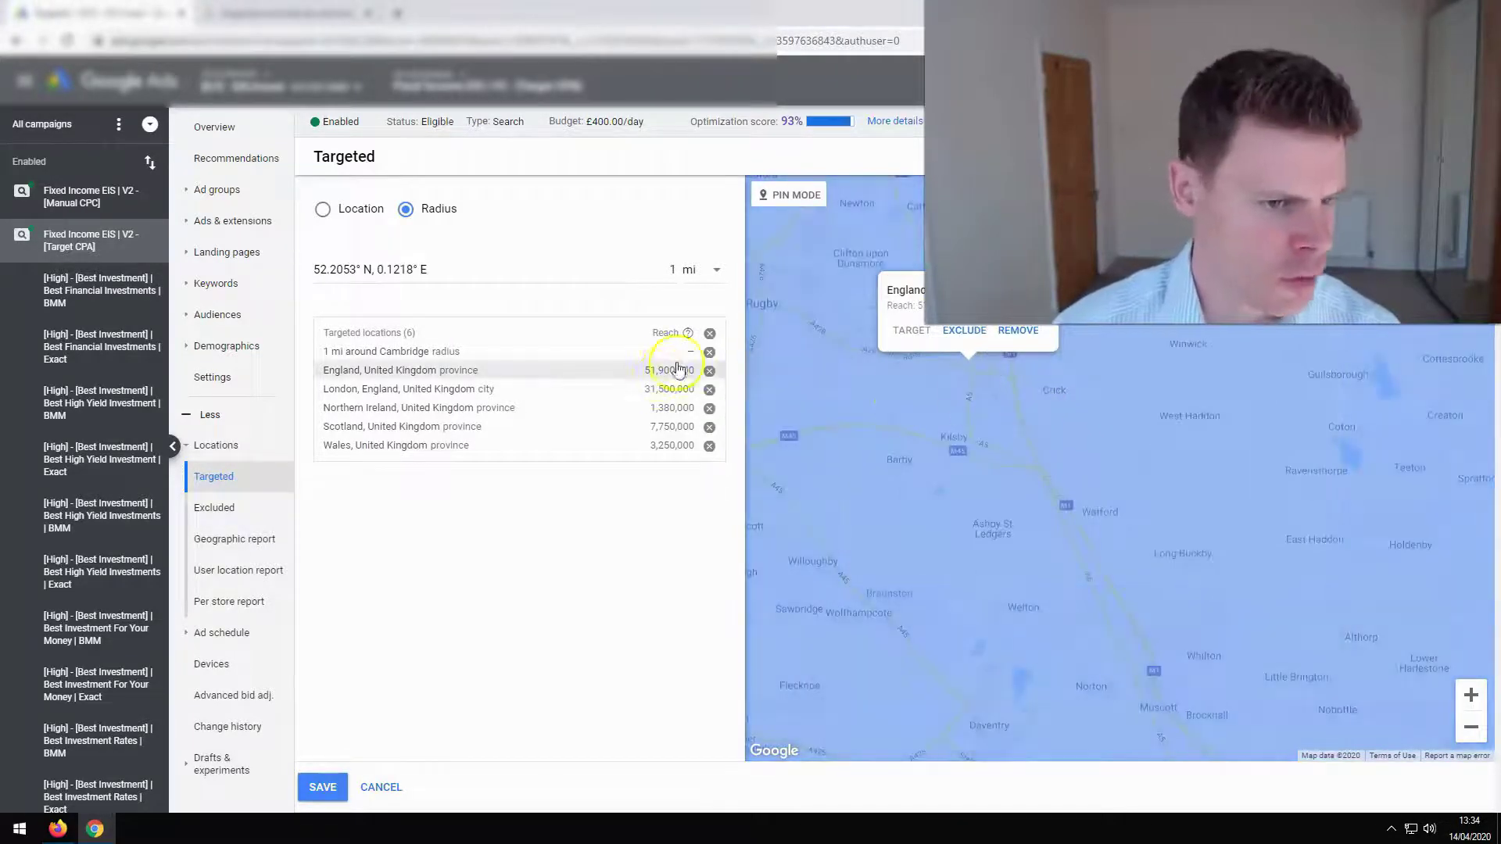
{"action": "left_click", "coordinate": [709, 352]}
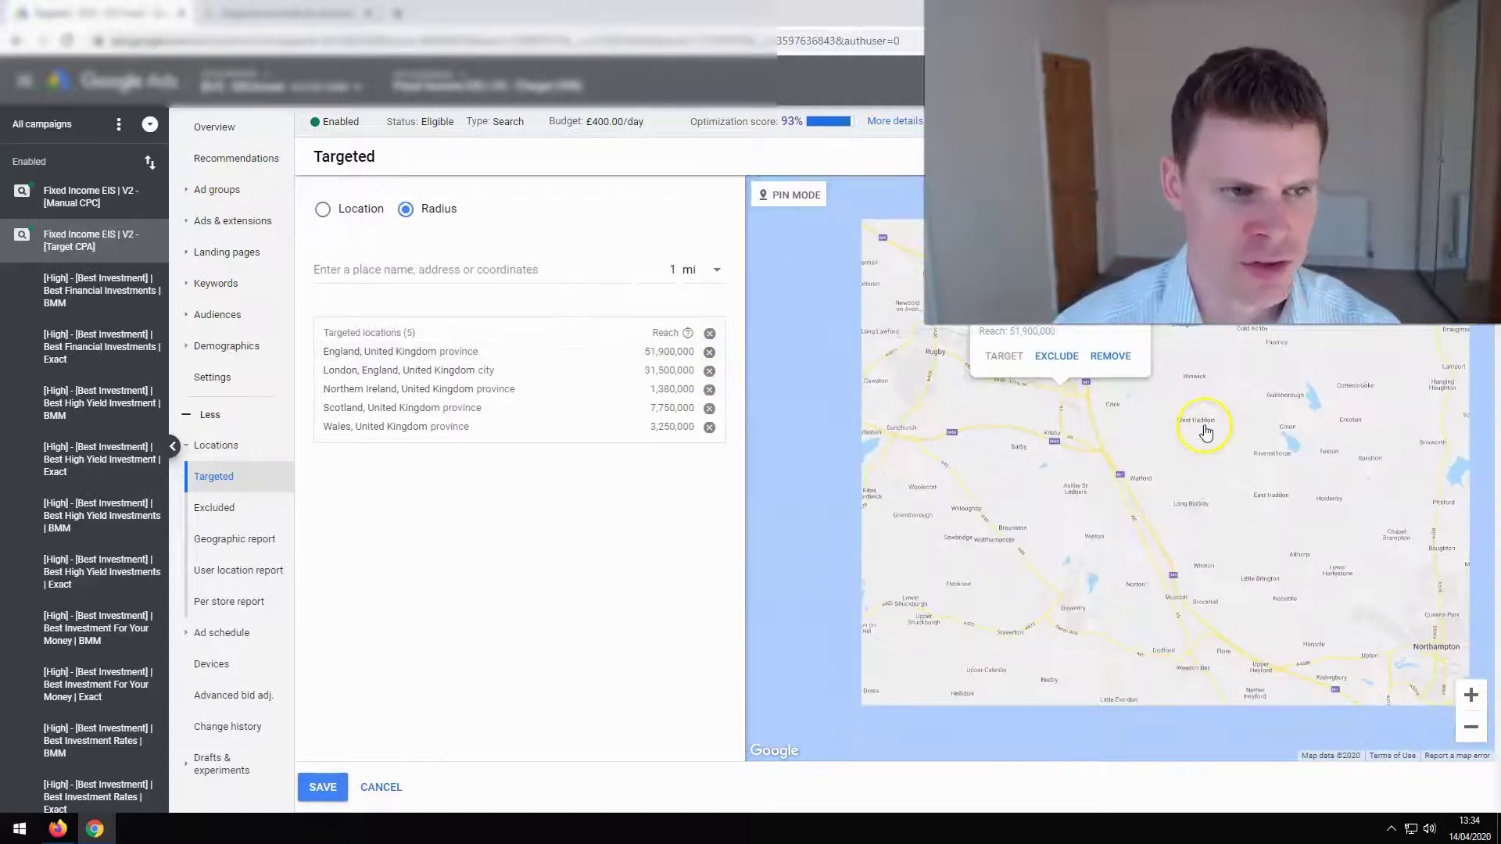
{"action": "scroll", "coordinate": [1200, 434], "scroll_direction": "down", "scroll_amount": 1}
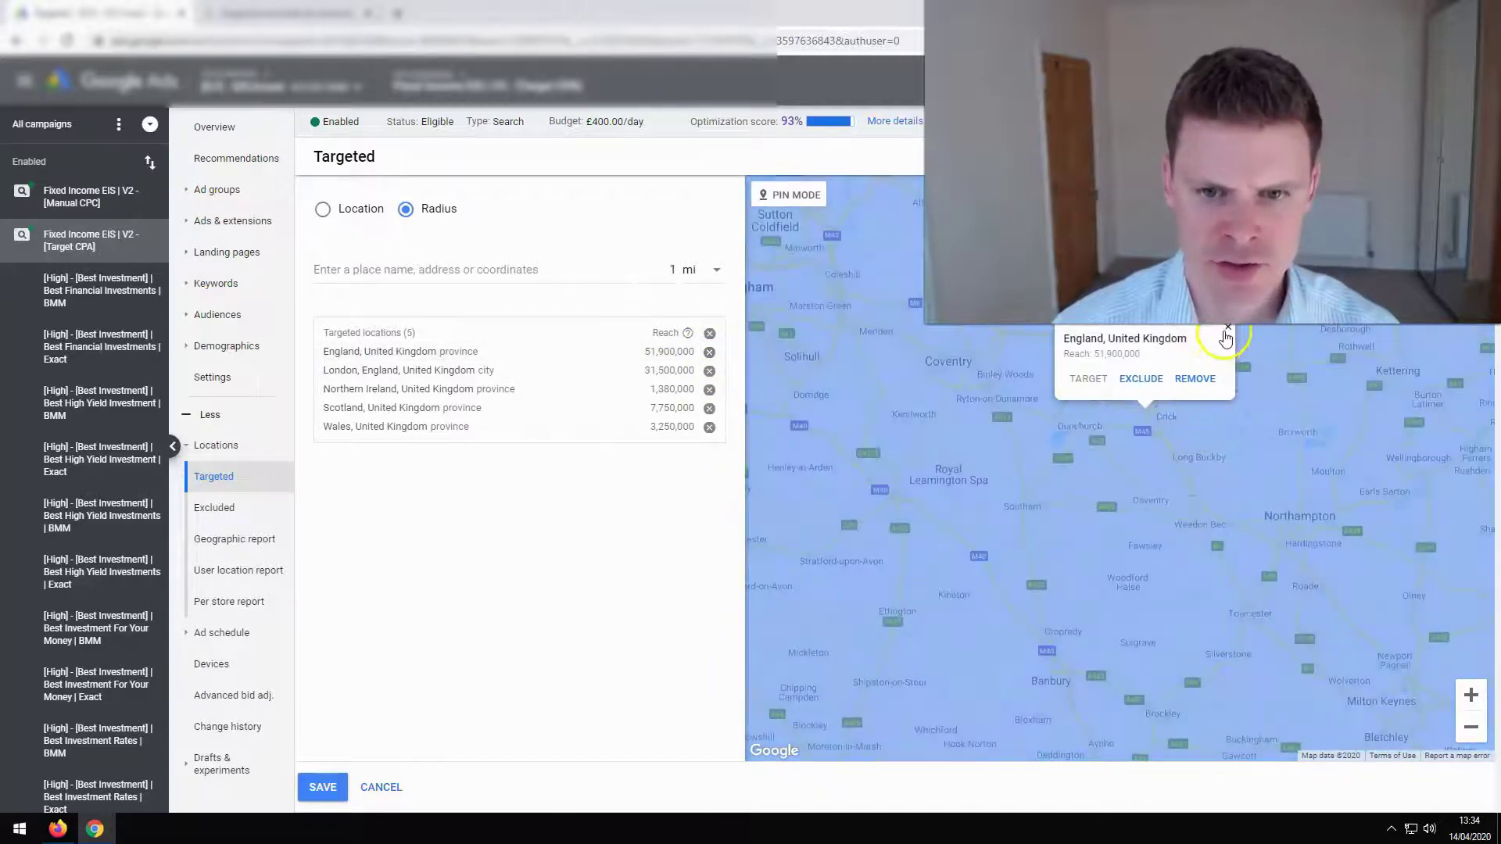
{"action": "left_click", "coordinate": [1227, 328]}
{"action": "left_click", "coordinate": [387, 273]}
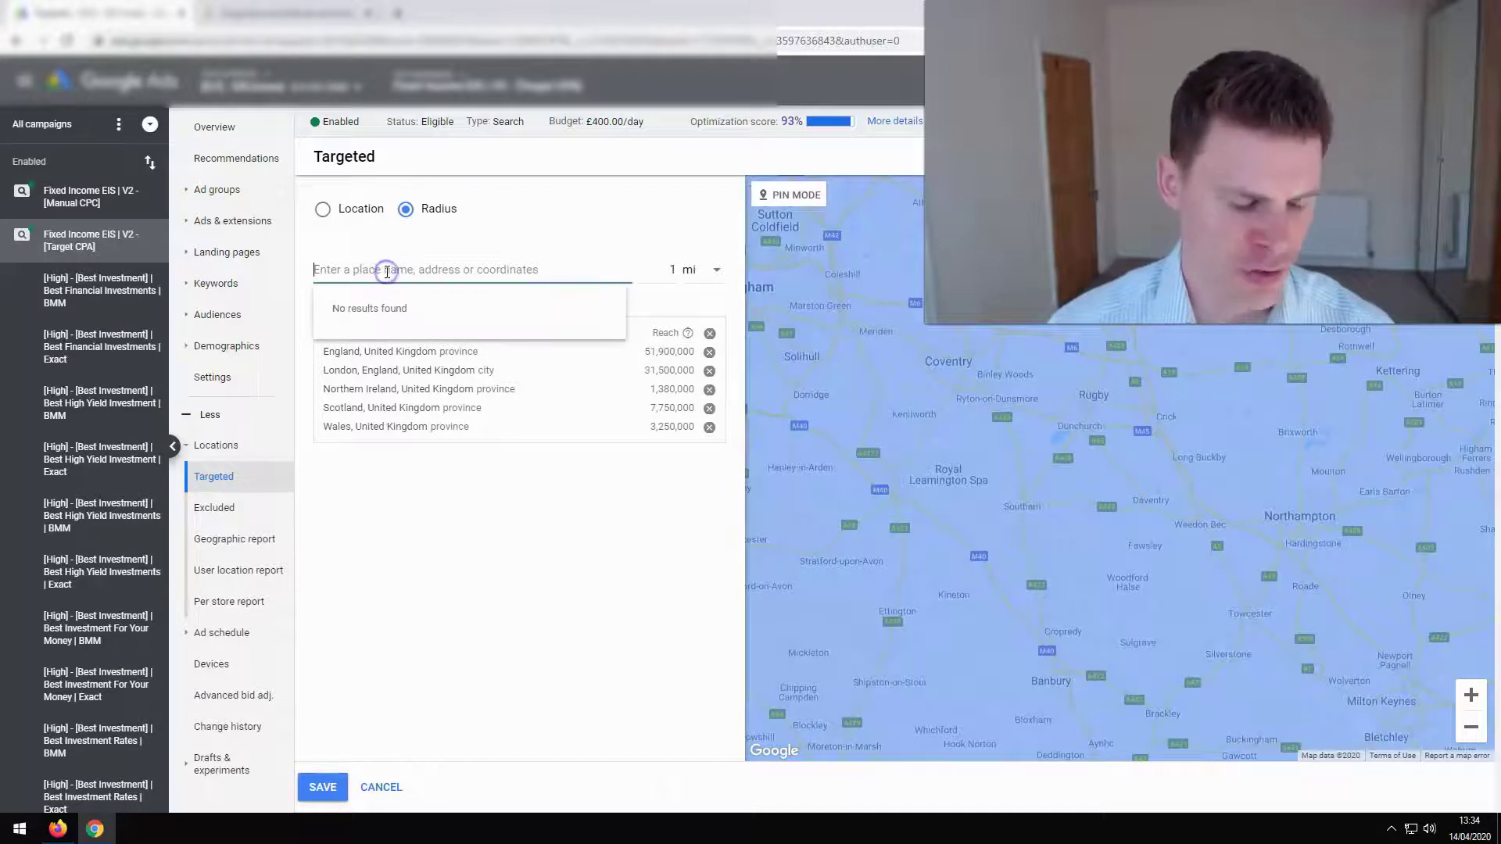
Step: Paste the coordinates and target a 1 mi radius around 52.205300,0.121800
{"action": "key", "text": "ctrl+v"}
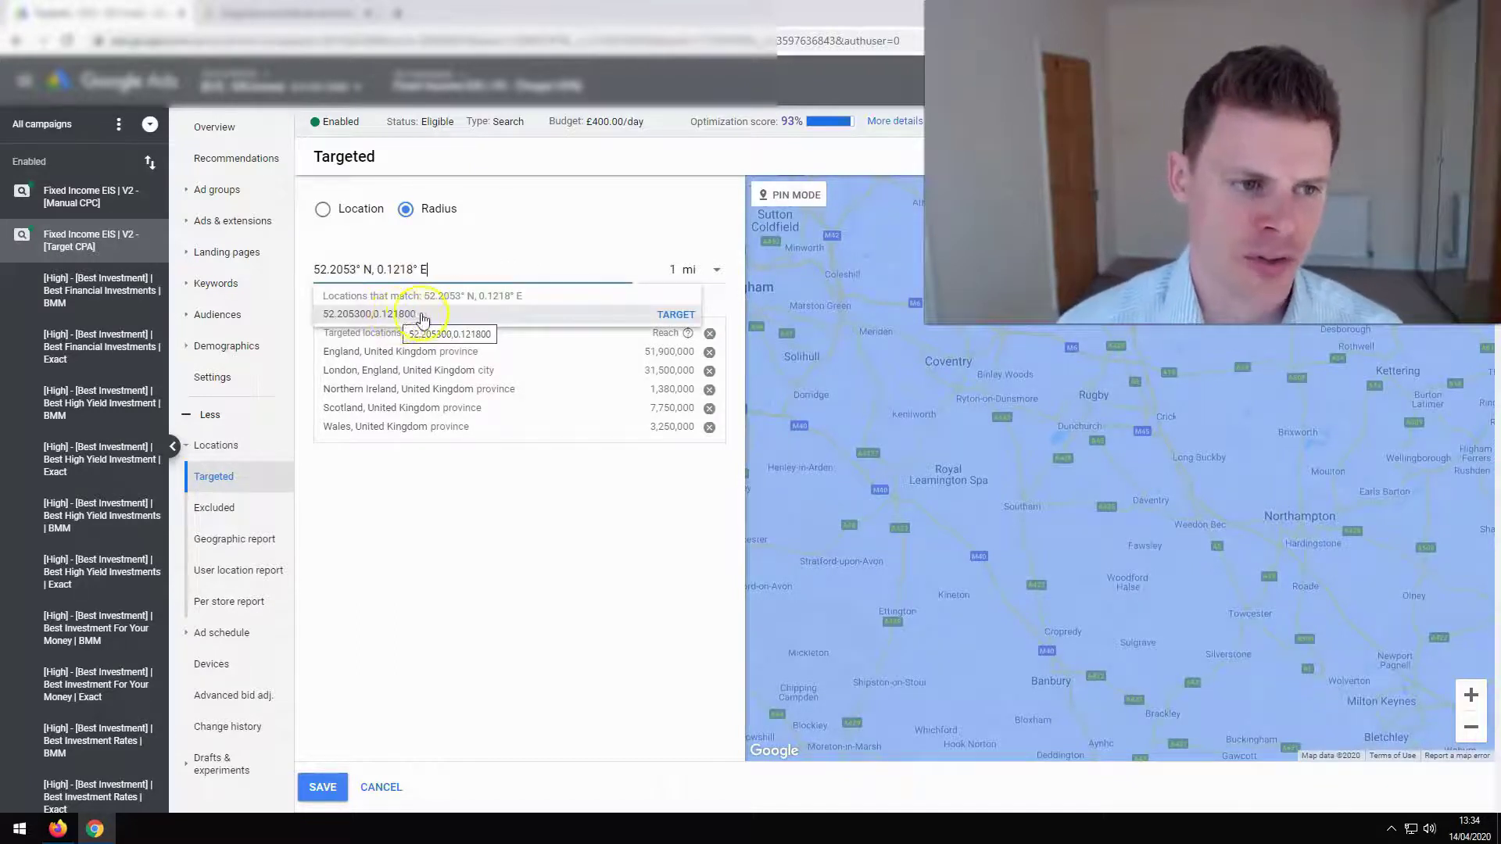
{"action": "left_click", "coordinate": [686, 319]}
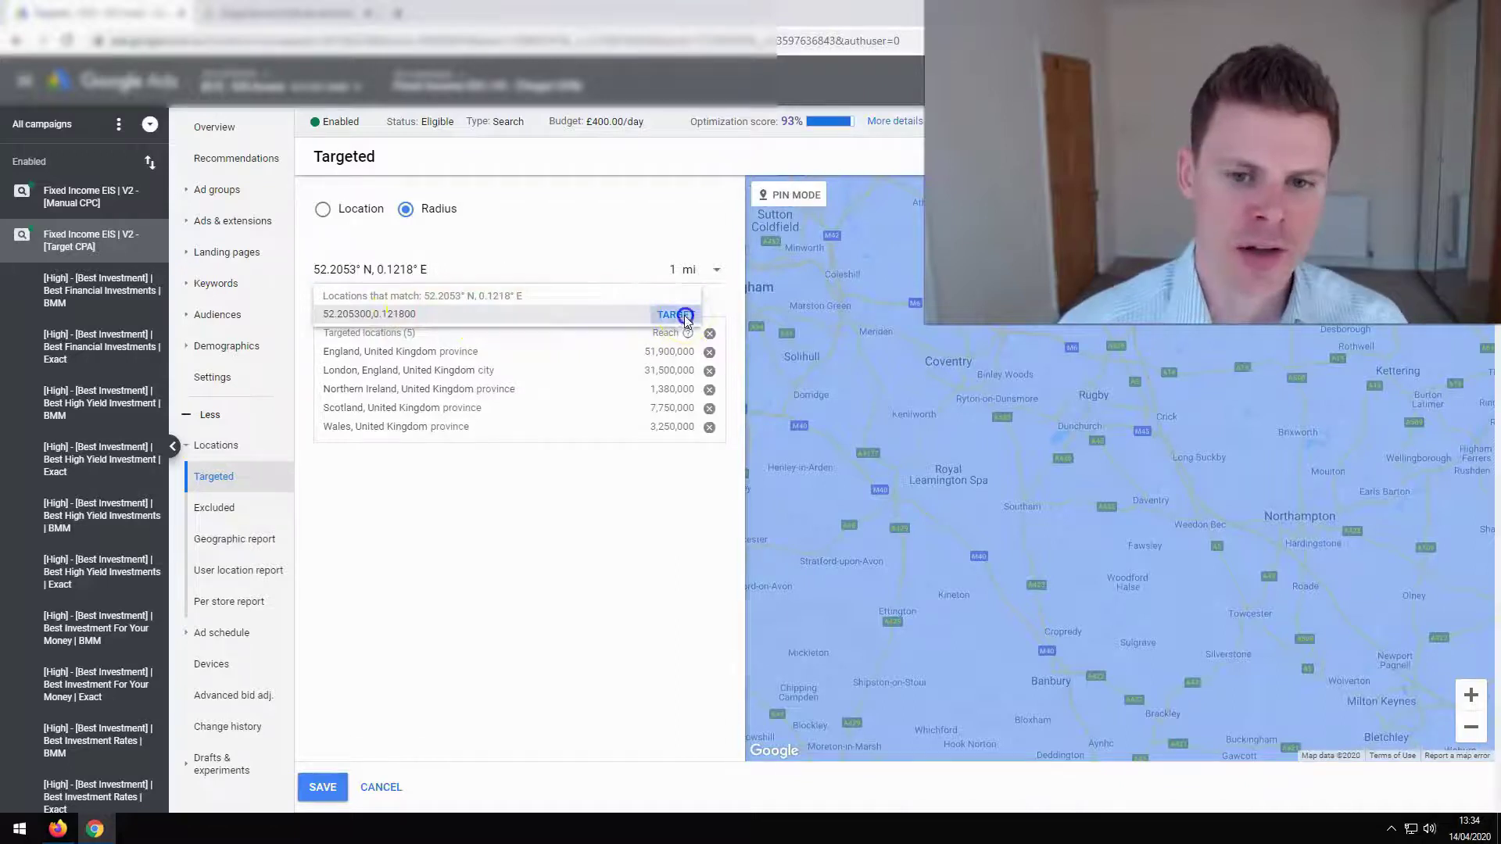